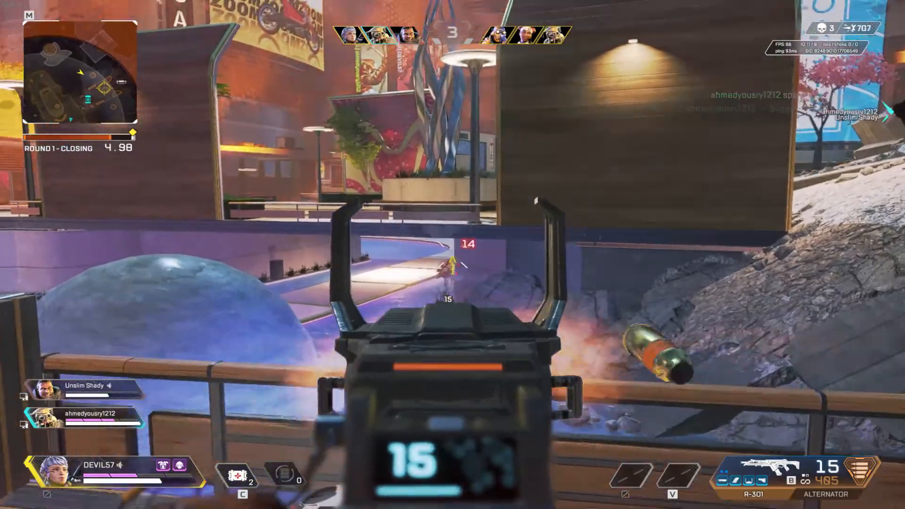
key(r)
key(w)
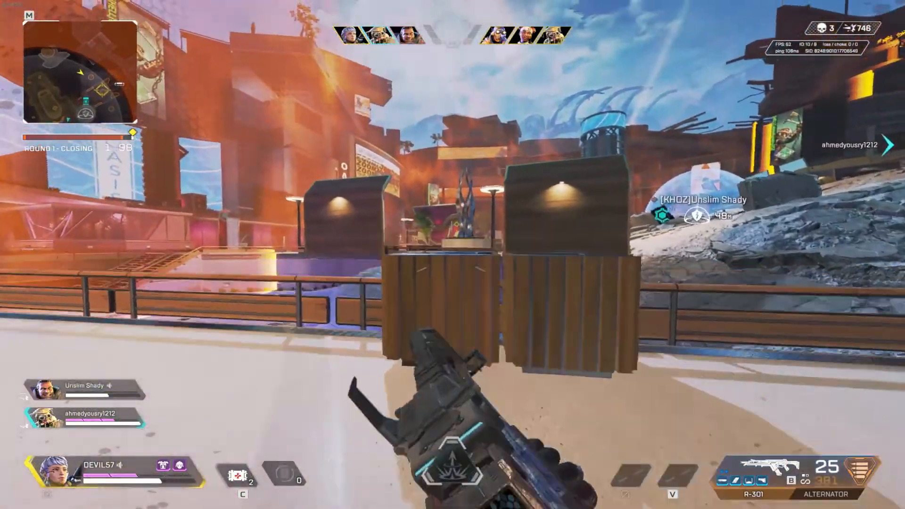
key(space)
right_click(453, 254)
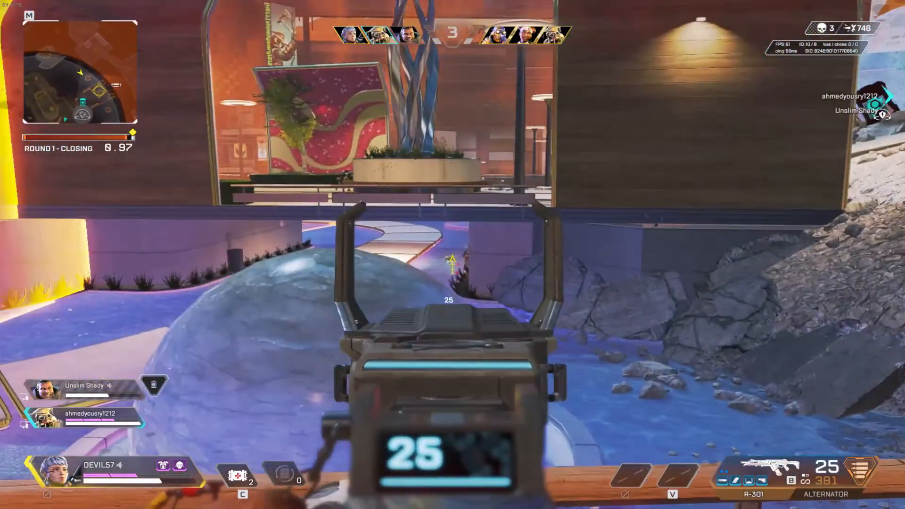
click(453, 254)
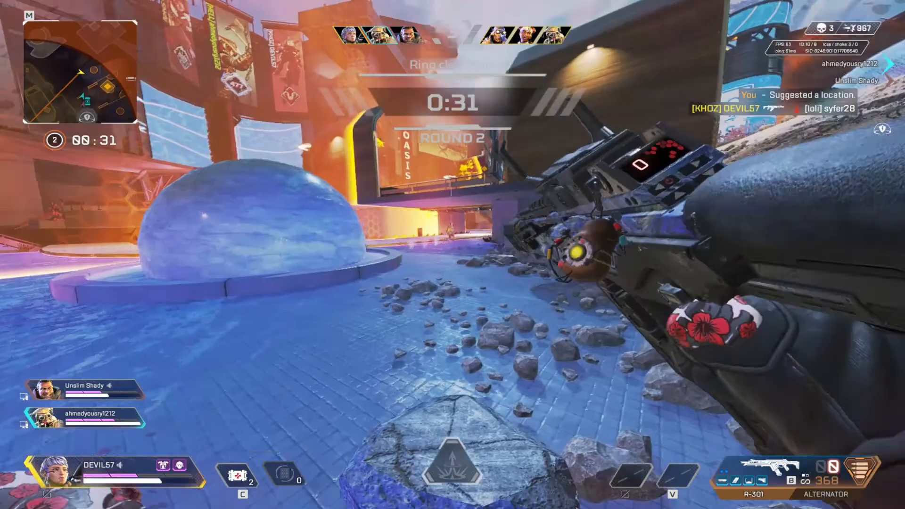
key(w)
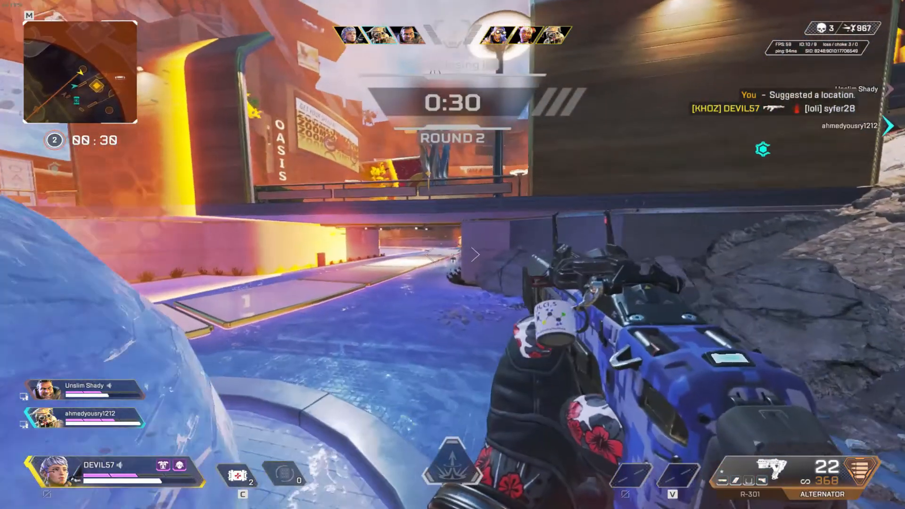
key(w)
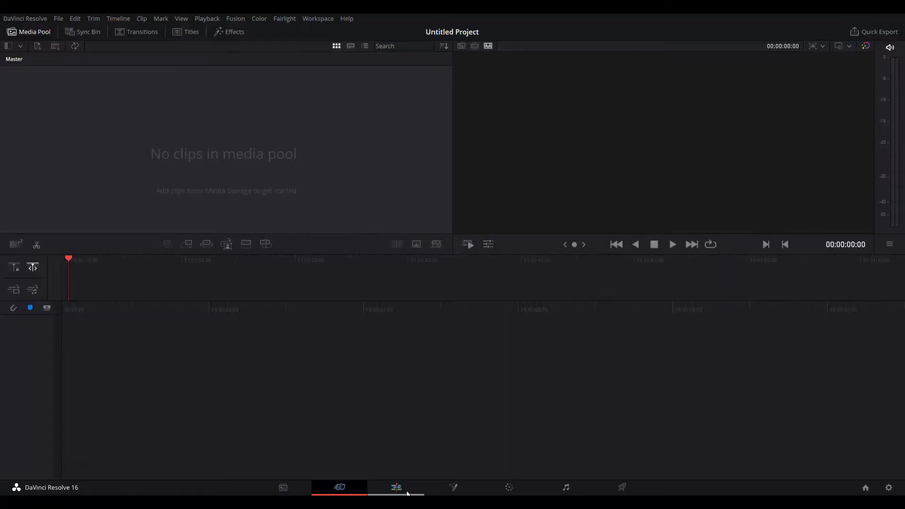
- Switch to the Edit page and show the Toolbox effects that include the Adjustment Clip
click(396, 488)
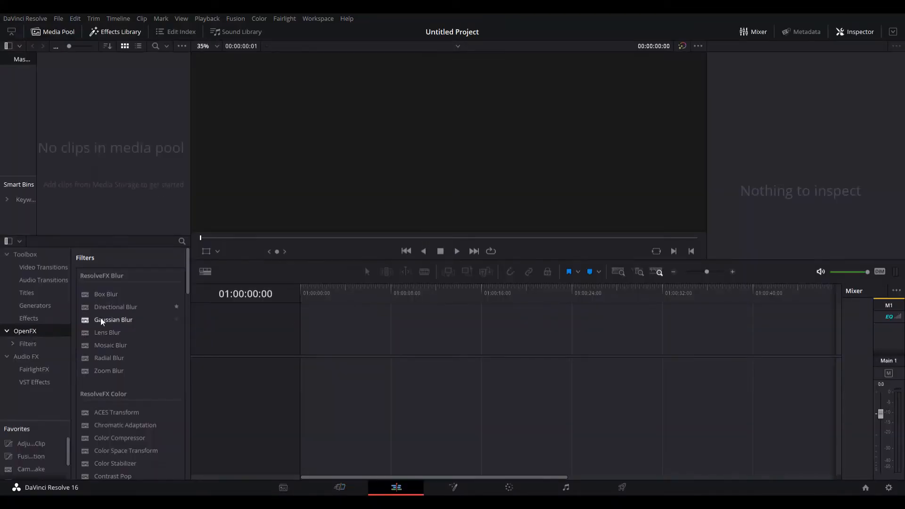
click(28, 320)
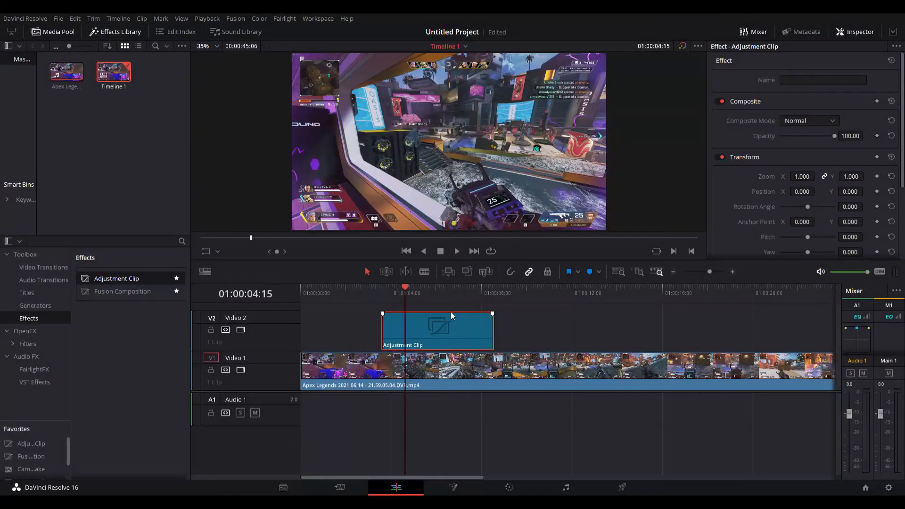
- Shift the adjustment clip along Video 2 so it starts just past the playhead at 01:00:04:15
drag(451, 315, 467, 315)
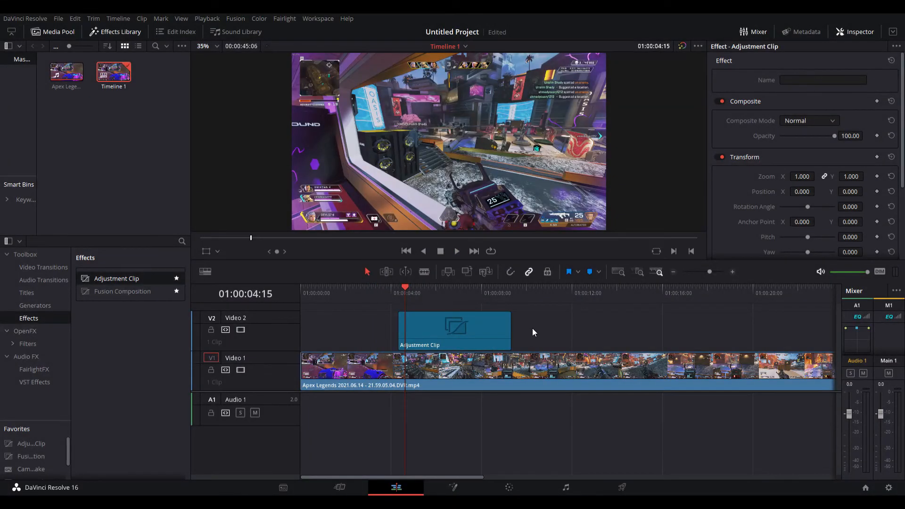
click(429, 336)
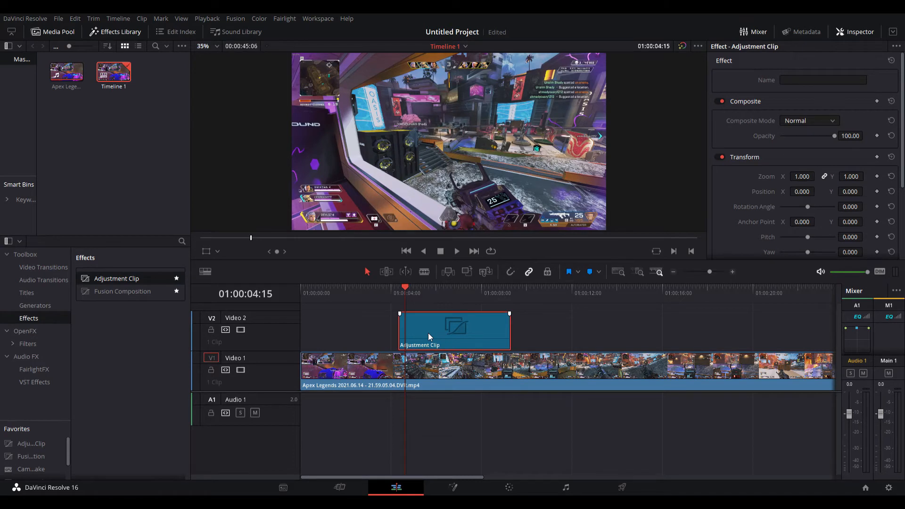
click(435, 382)
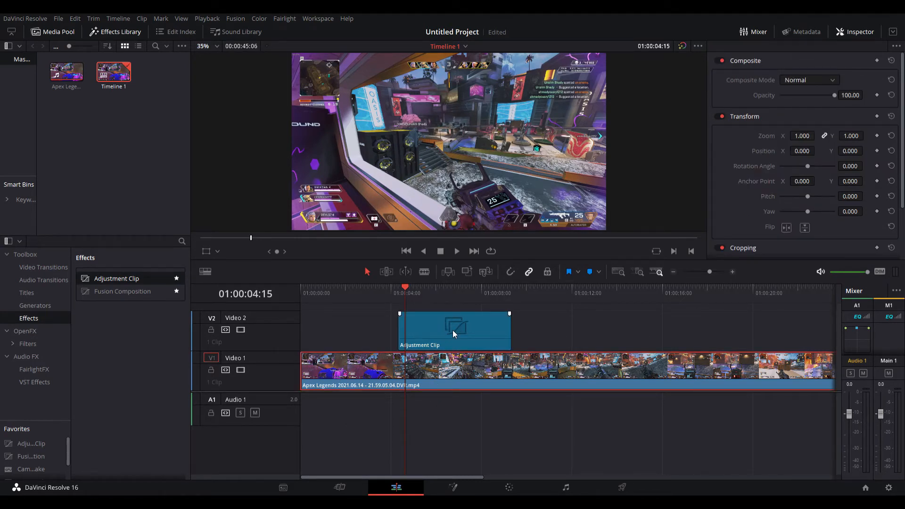
mouse_move(452, 330)
mouse_down()
mouse_move(401, 328)
mouse_move(460, 324)
mouse_up()
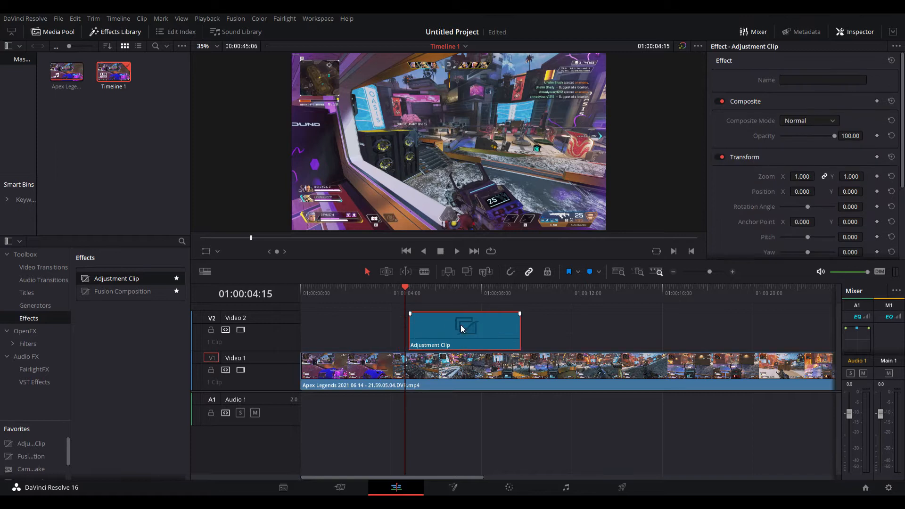
- Split the Video 1 gameplay clip at about 6 and 15 seconds, remove the middle section without a gap, and play across the cut
click(424, 272)
click(435, 372)
click(646, 375)
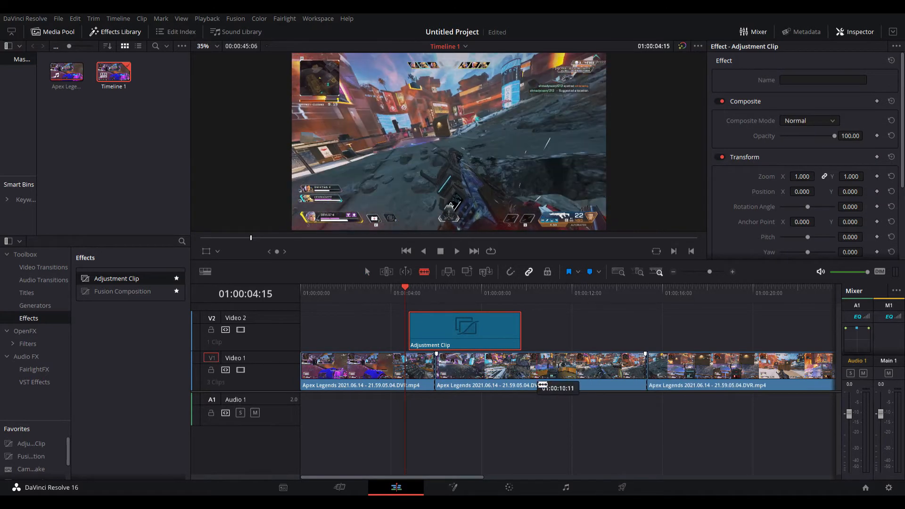
key(ctrl+z)
key(space)
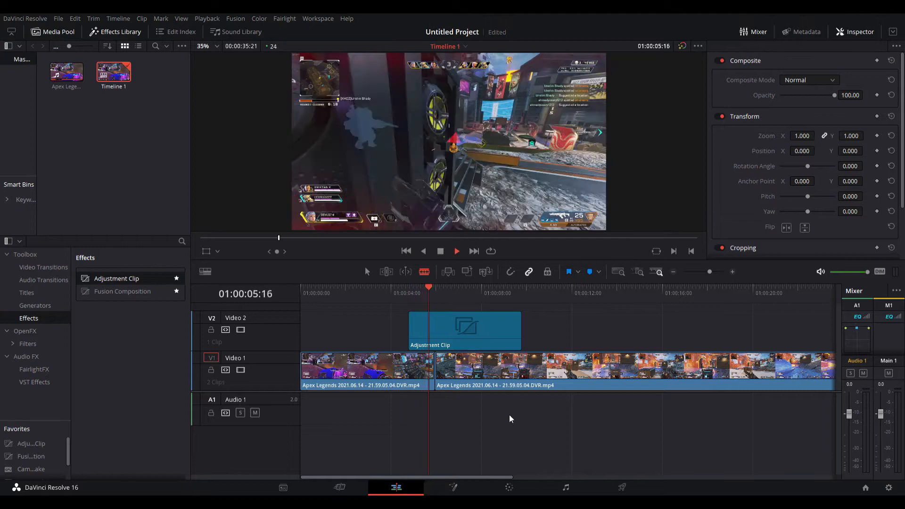
key(space)
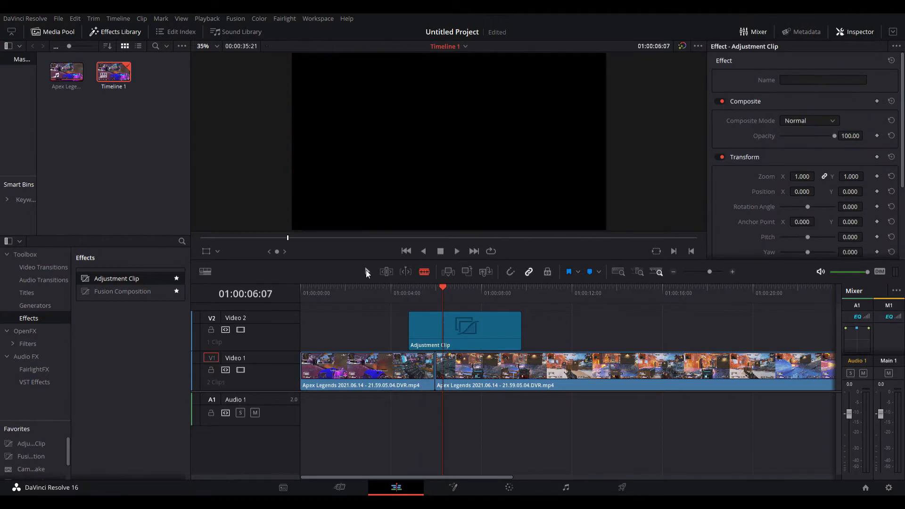
- Move the adjustment clip over the Video 1 cut and trim its end so it lasts about one second
click(366, 272)
drag(415, 346, 427, 346)
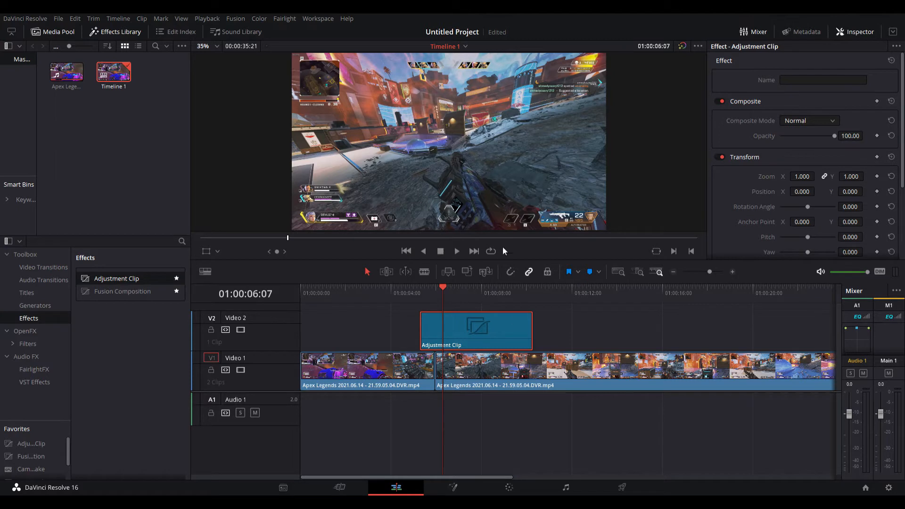
drag(531, 331, 432, 336)
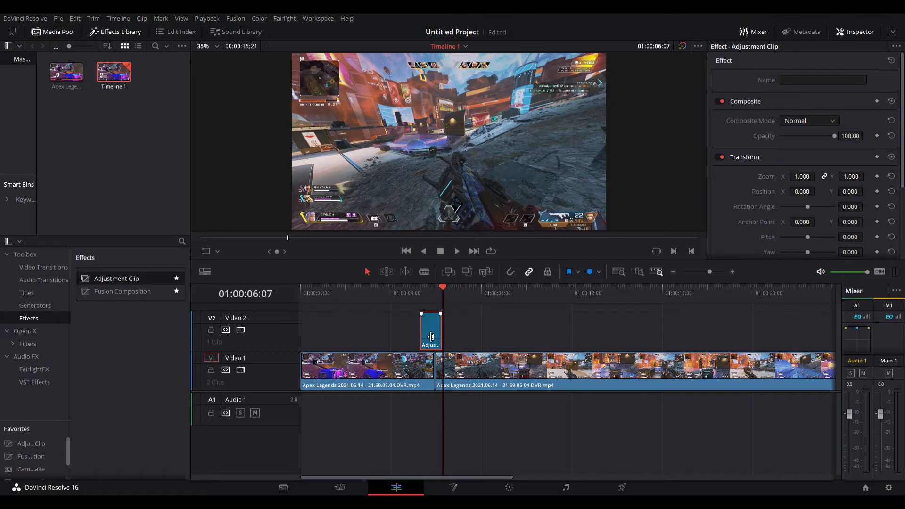
click(487, 335)
- Play through the cut and center the short adjustment clip over it, with the playhead at 01:00:06:00
click(421, 291)
key(space)
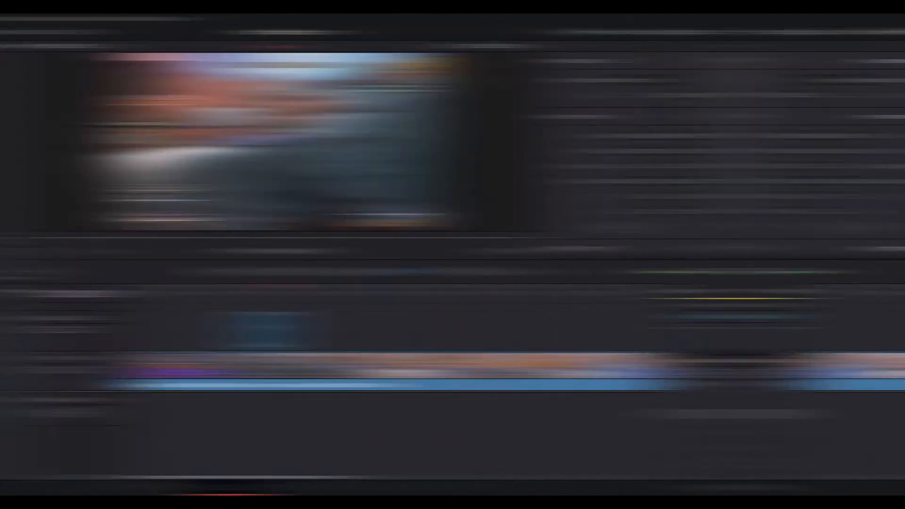
click(431, 313)
click(436, 286)
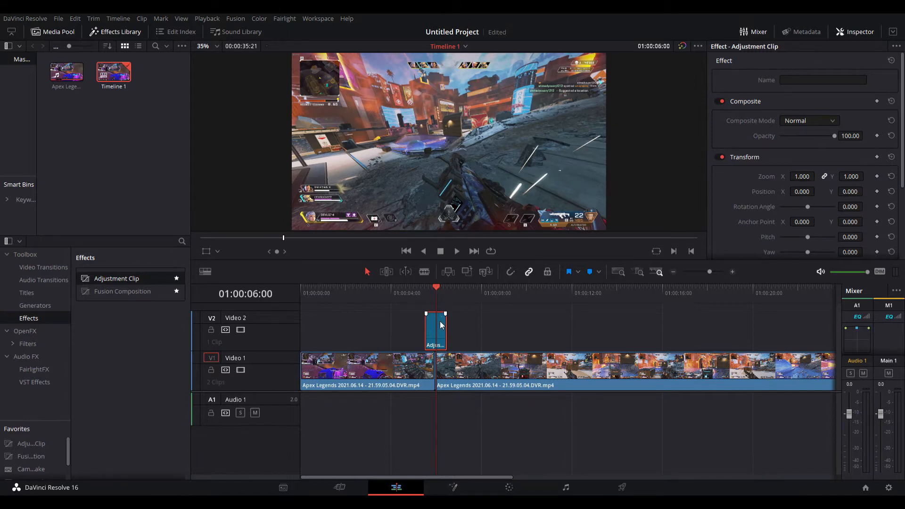
- Open the adjustment clip in Fusion and insert a Transform node between MediaIn1 and MediaOut1
click(460, 484)
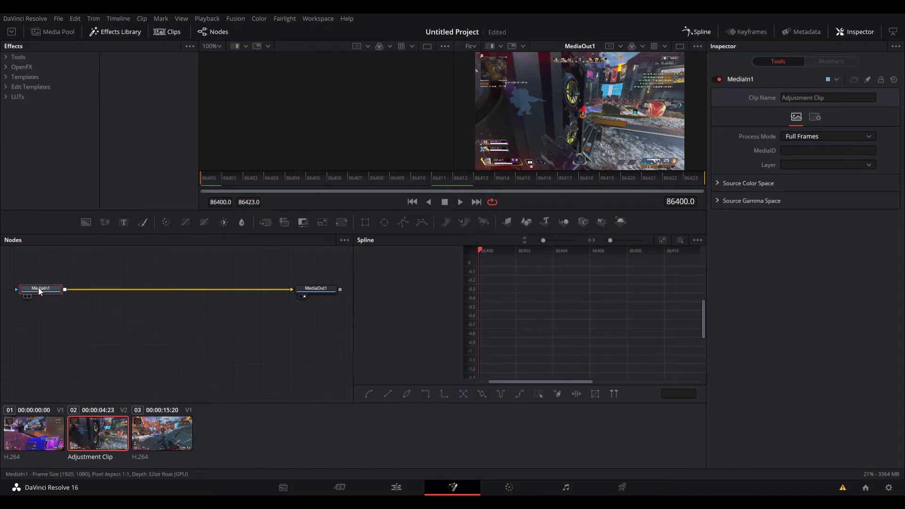
click(320, 288)
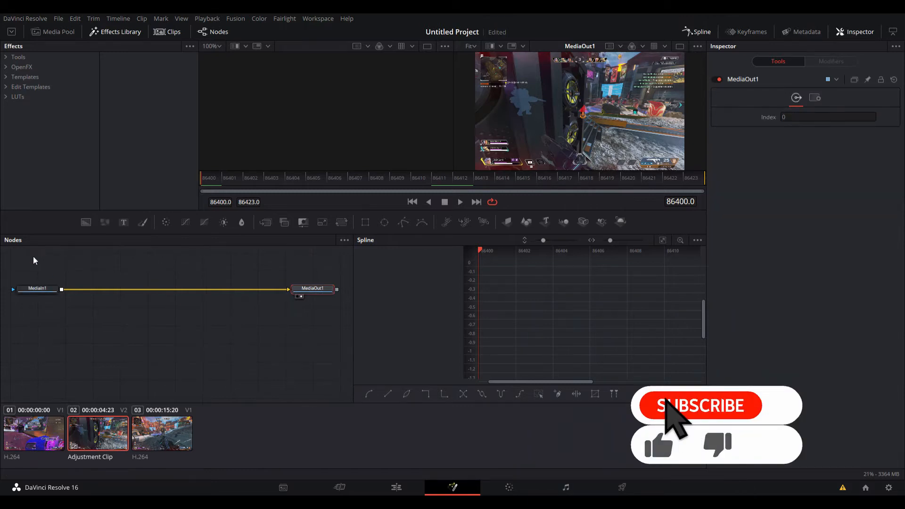
drag(33, 260, 306, 289)
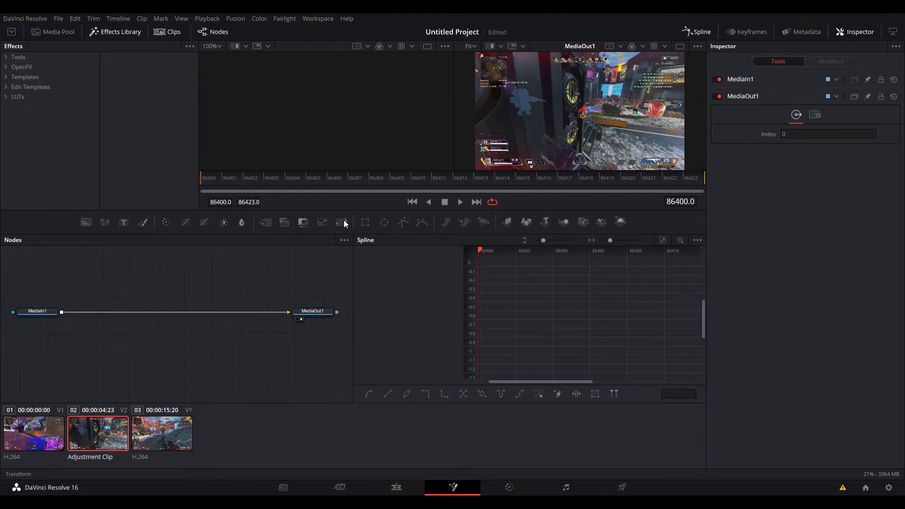
drag(343, 223, 172, 323)
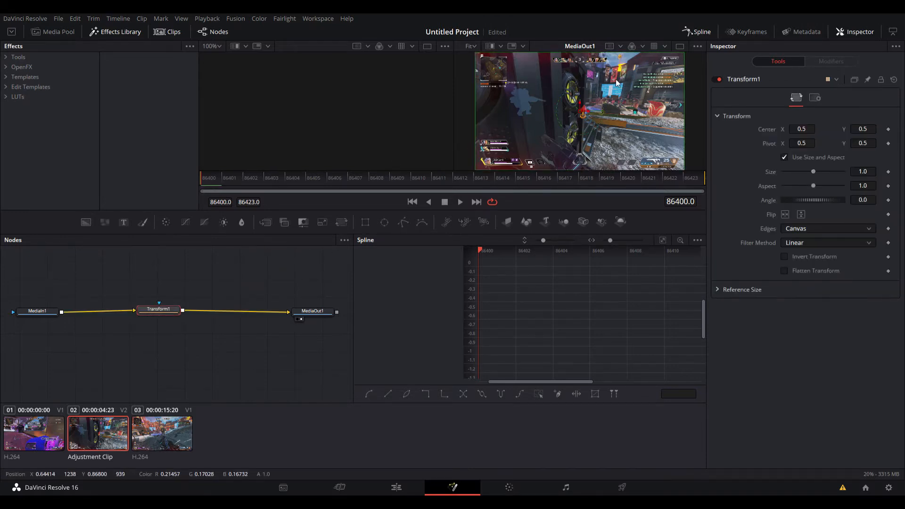
drag(580, 111, 583, 111)
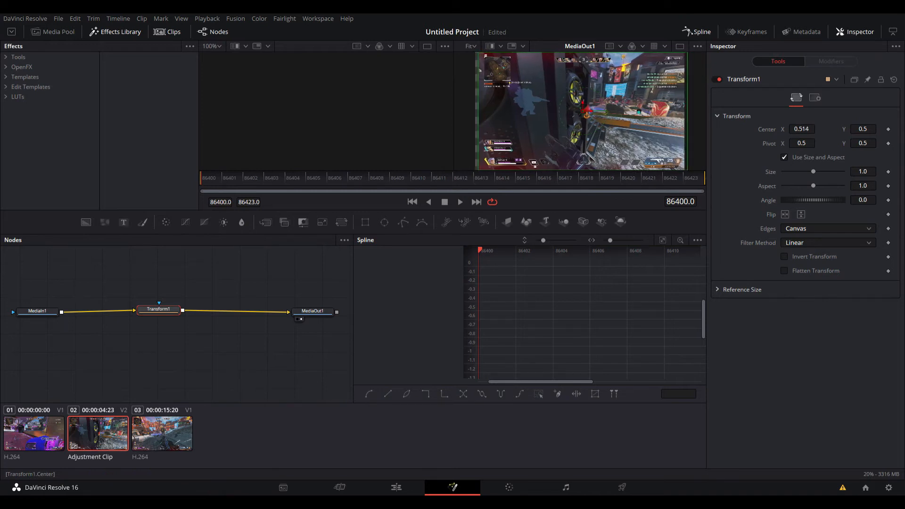
key(ctrl+z)
drag(349, 178, 427, 184)
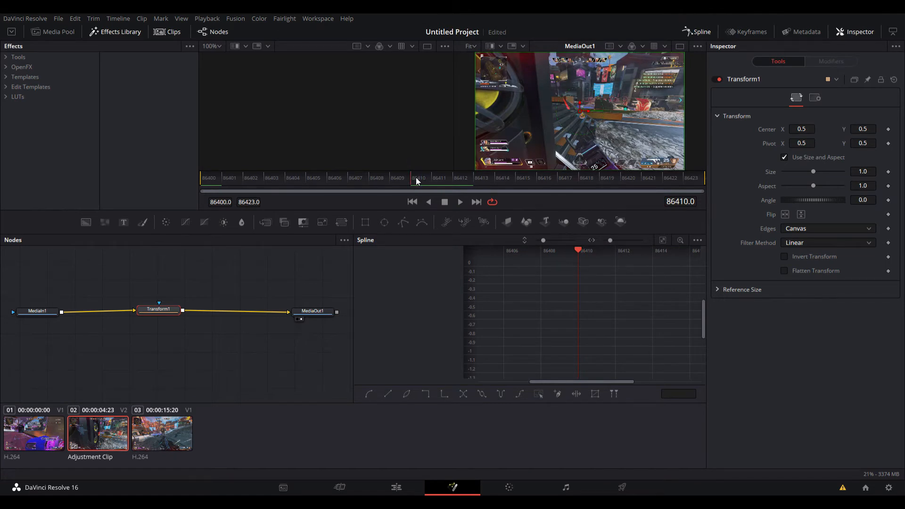
drag(419, 181, 183, 197)
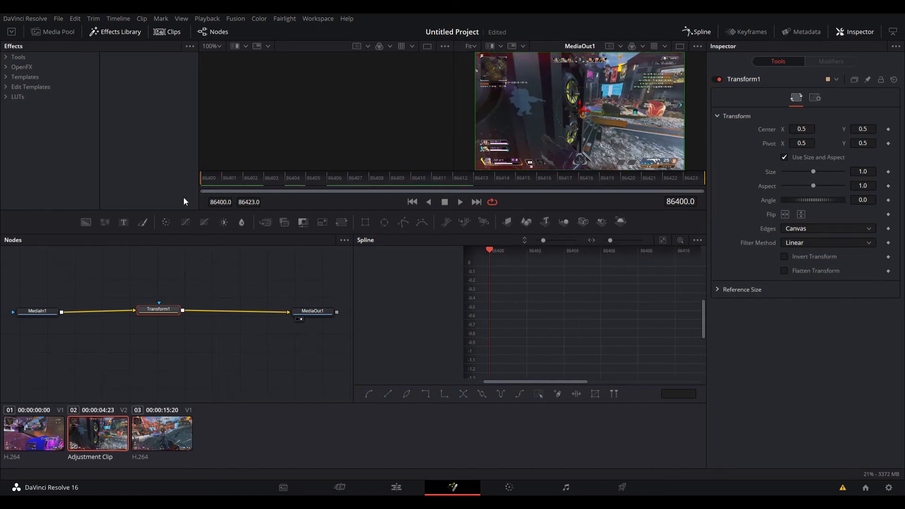
- Keyframe the Transform's Center at frame 86400, and set Center X to 1.5 at frame 86410
click(888, 130)
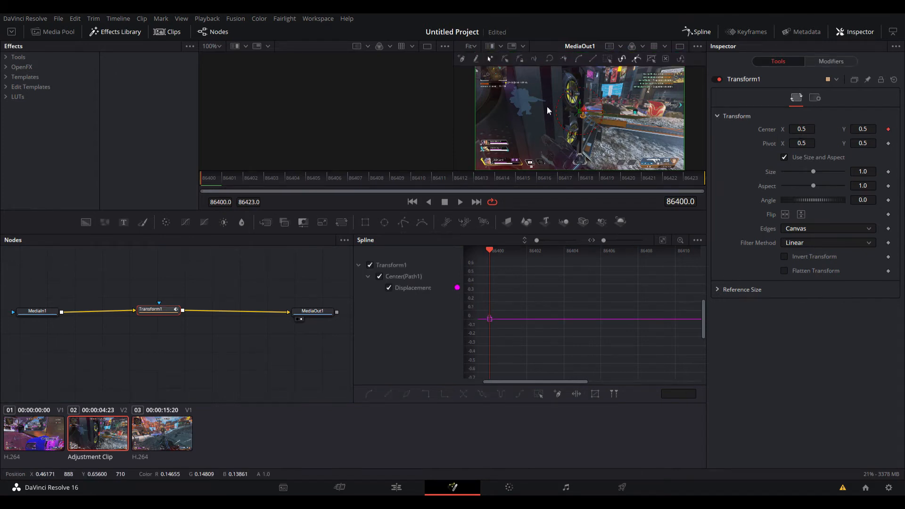
drag(238, 185, 417, 181)
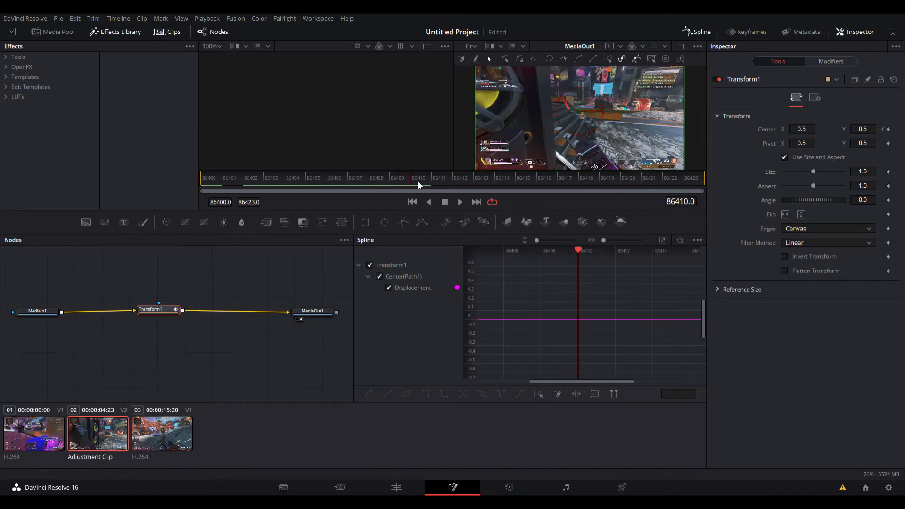
double_click(816, 133)
text(1.5)
key(Tab)
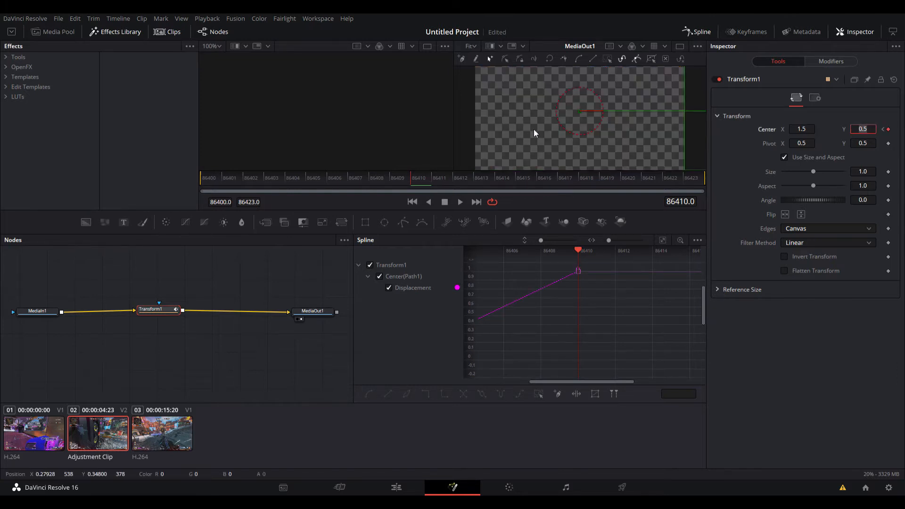
- Set the Transform's Edges to Mirror and its Center X to 2.5 at frame 86422
click(752, 135)
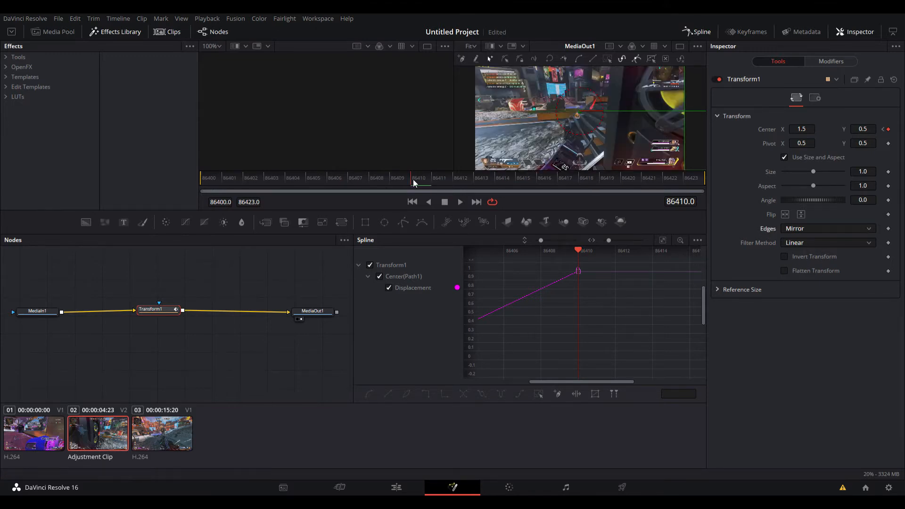
drag(412, 179, 671, 181)
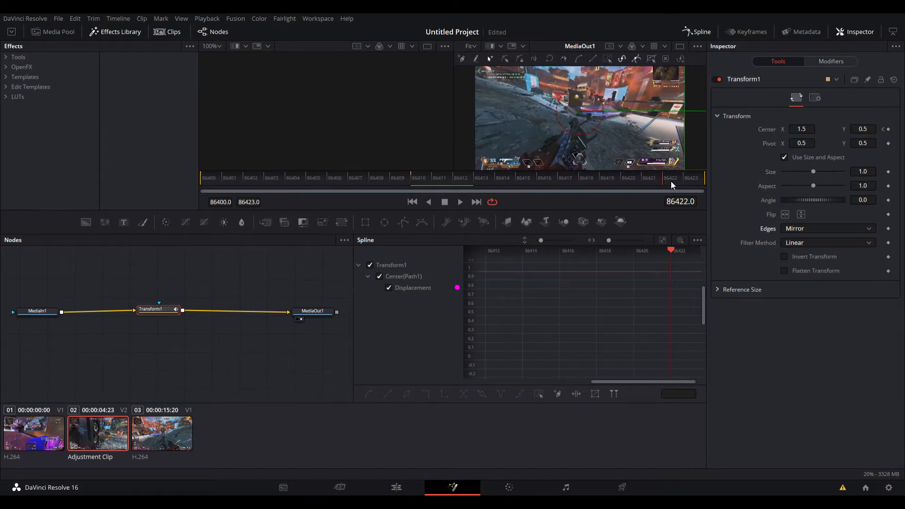
click(801, 129)
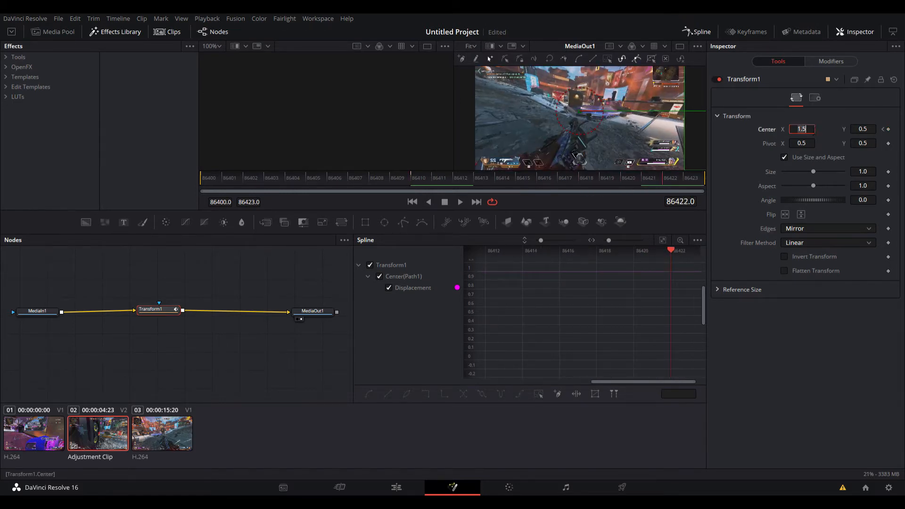
text(3)
key(Tab)
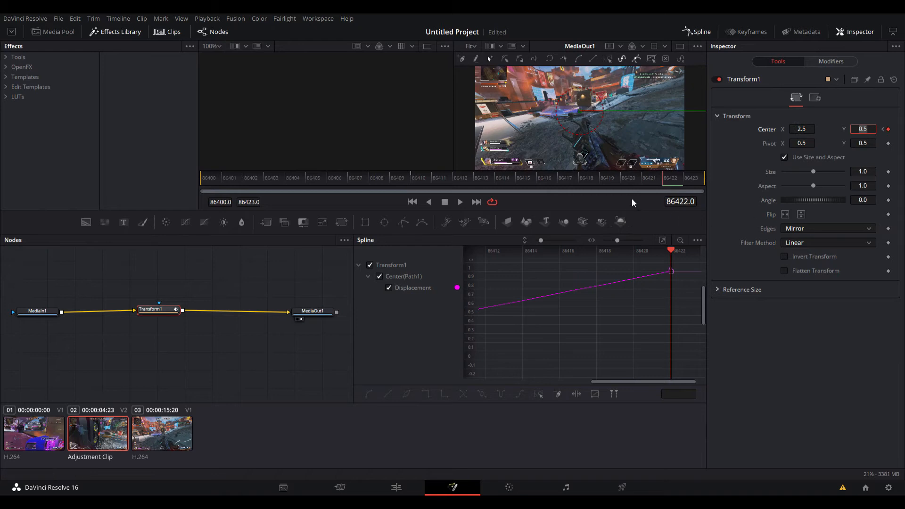
- Scrub back and forth between frames 86400 and 86422 to preview the mirrored slide, ending at the first frame
click(572, 189)
drag(572, 188, 242, 180)
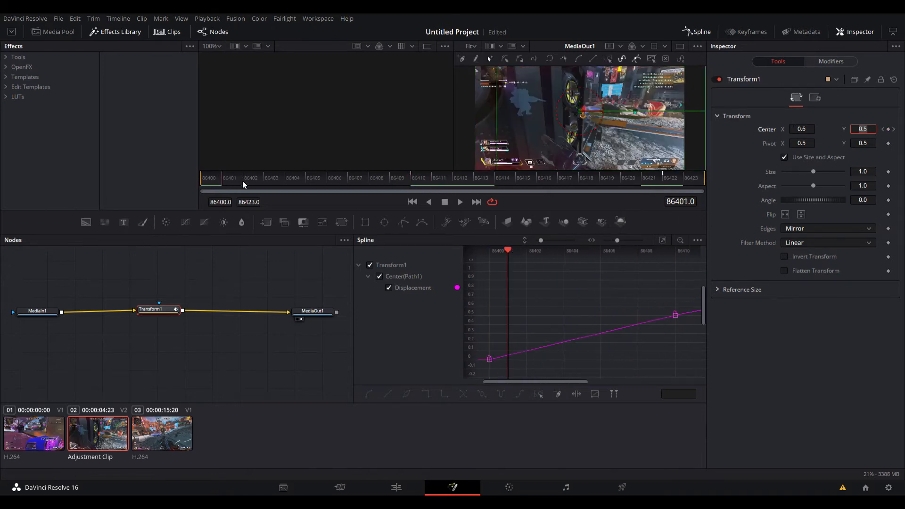
drag(407, 182, 663, 171)
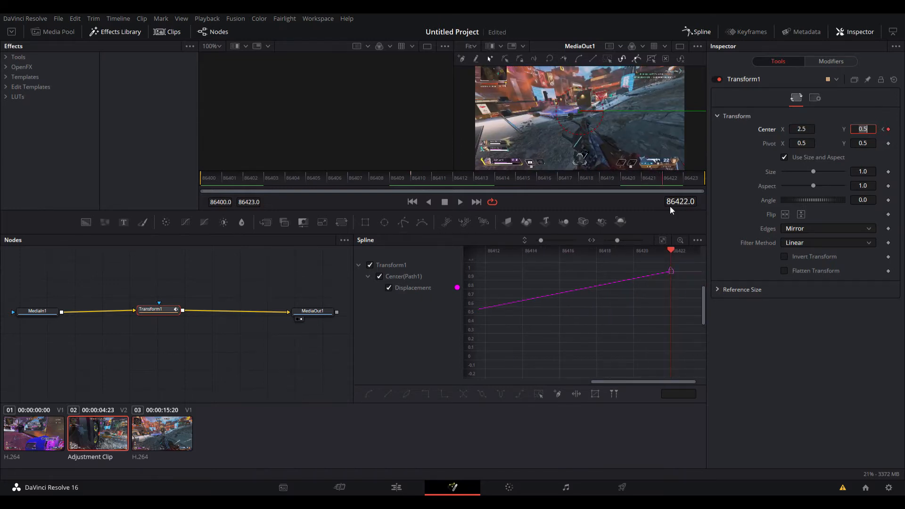
drag(581, 179, 185, 267)
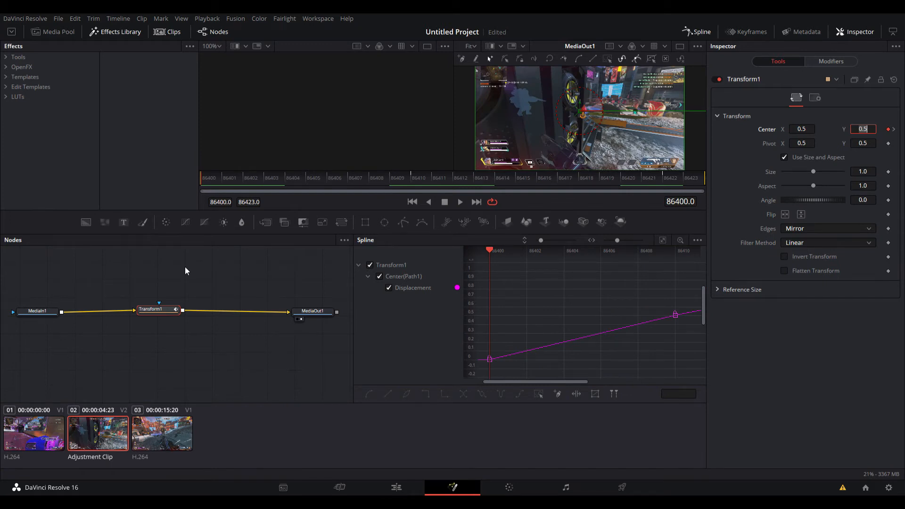
- Play the mirrored slide, return to frame 86400, and smooth all three Displacement keyframes in the fitted spline graph
key(space)
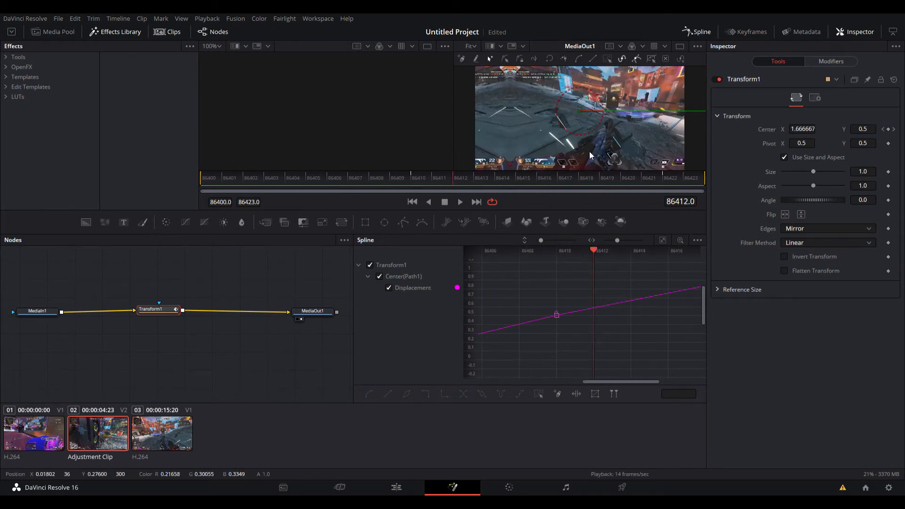
drag(397, 182, 705, 174)
click(663, 239)
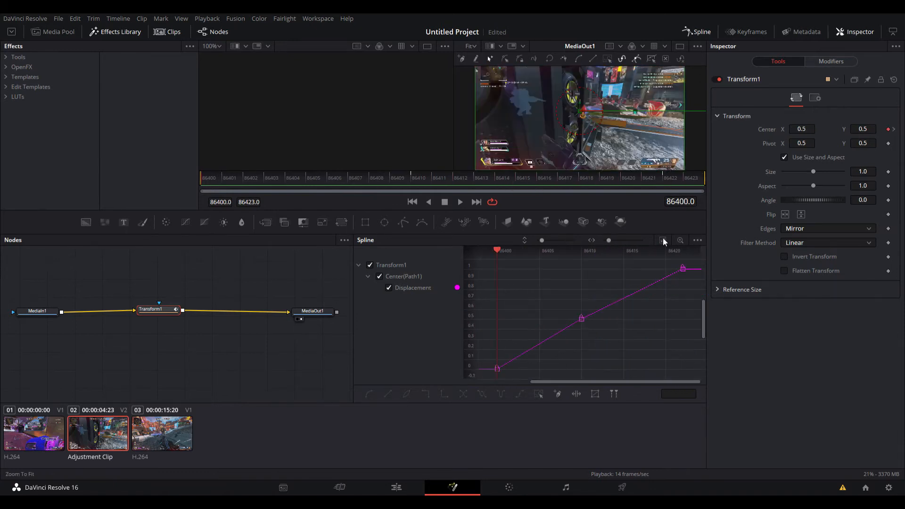
drag(690, 264, 478, 381)
key(shift+s)
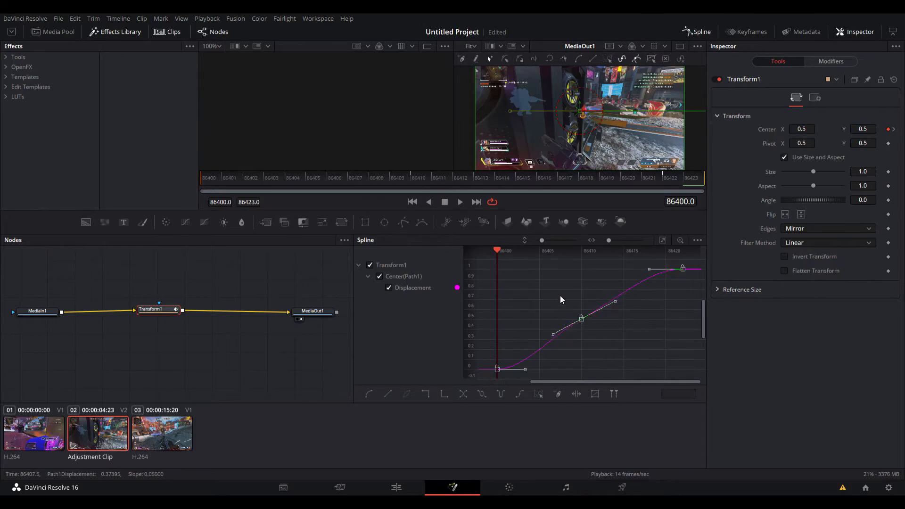
- Steepen the Displacement curve by making the middle keyframe's handles vertical and extending the first and last keyframes' handles toward the middle
drag(553, 334, 582, 376)
drag(582, 281, 582, 262)
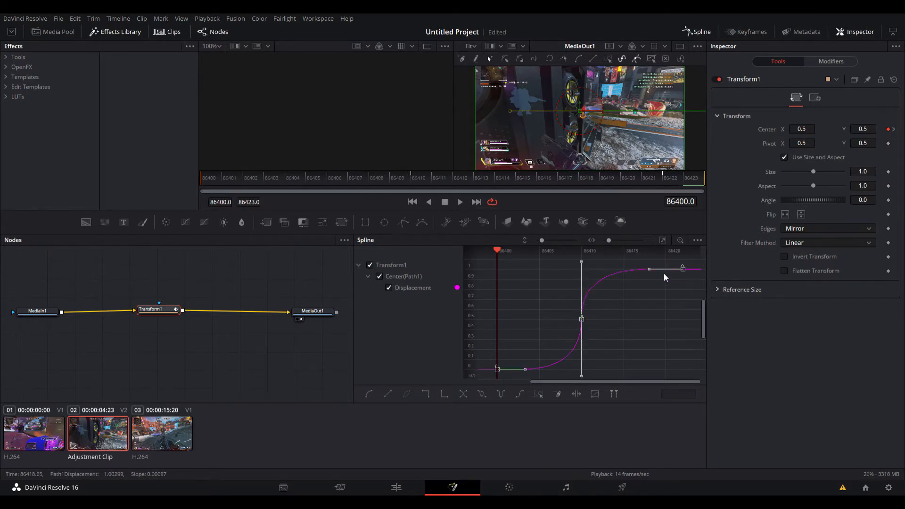
drag(649, 270, 631, 270)
drag(525, 369, 550, 373)
click(549, 374)
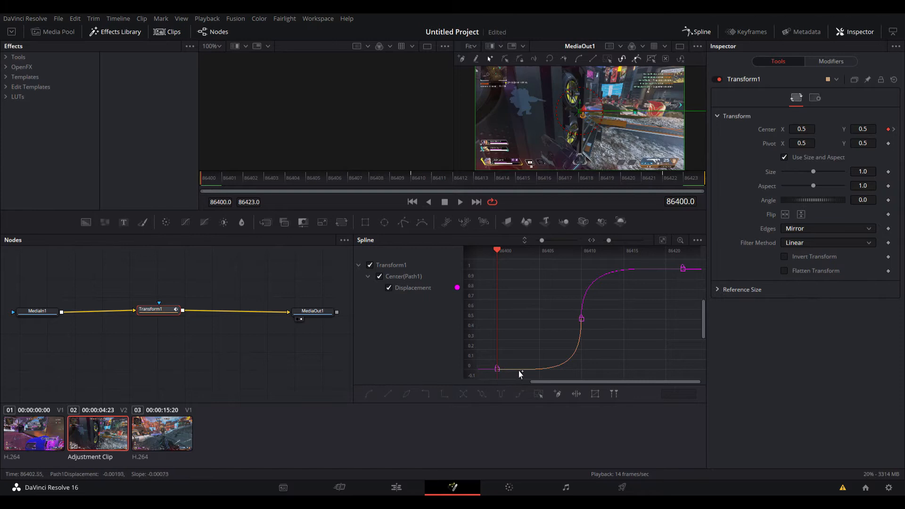
- Play back the eased slide in the viewer and return to frame 86400
click(247, 178)
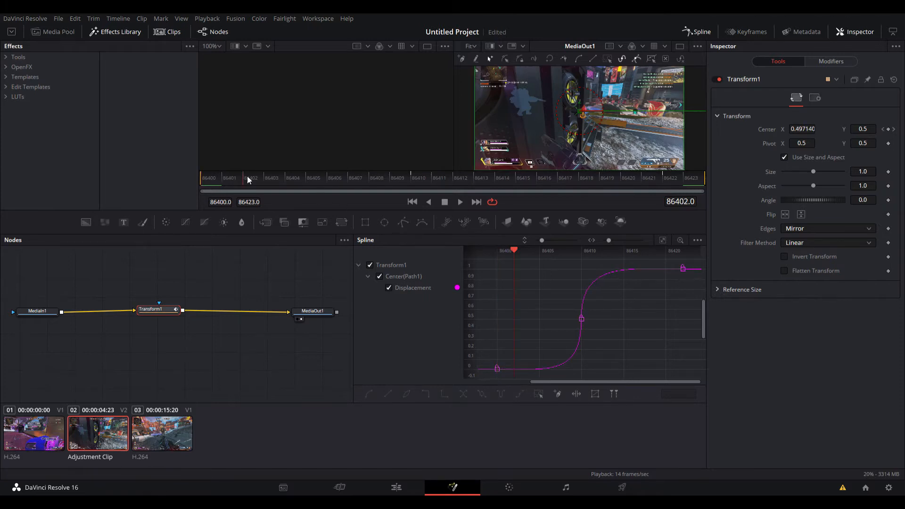
key(space)
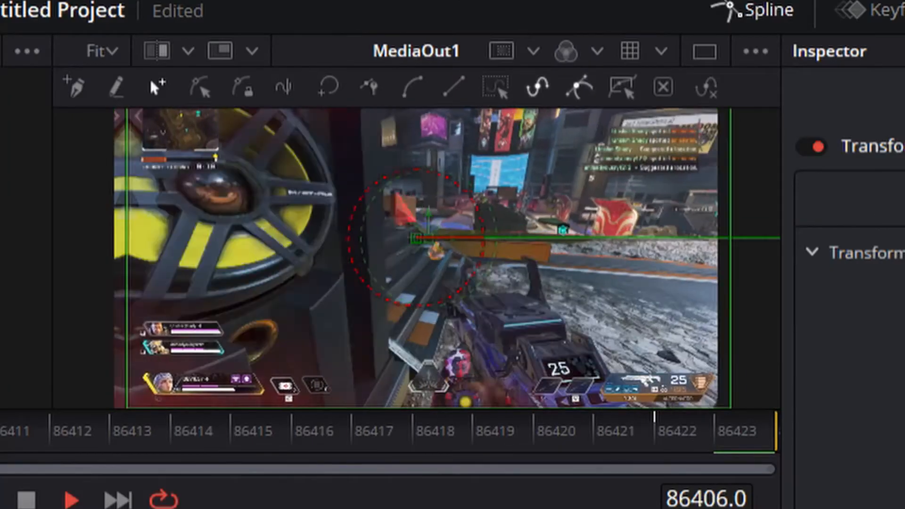
key(space)
drag(255, 177, 204, 179)
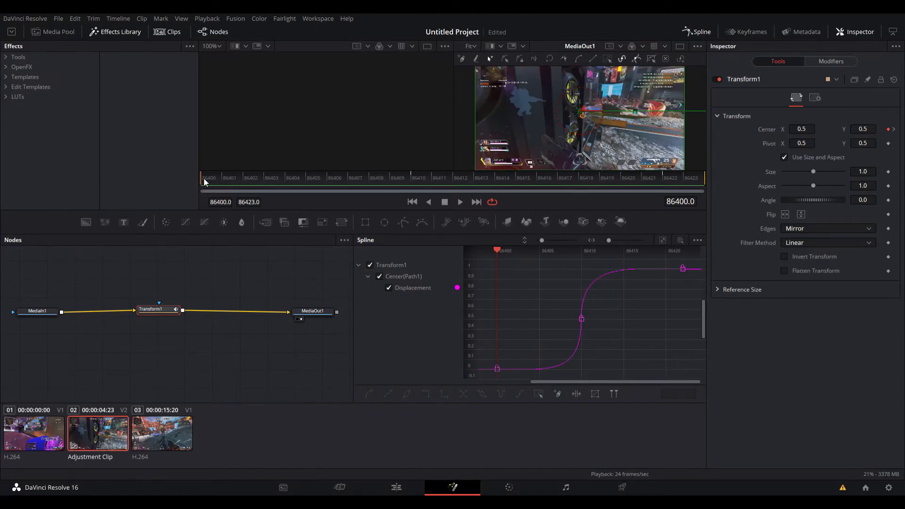
- Bend the first Displacement keyframe's handle slightly downward and the last keyframe's handle slightly upward so the slide overshoots at both ends
drag(698, 259, 502, 375)
drag(563, 369, 564, 374)
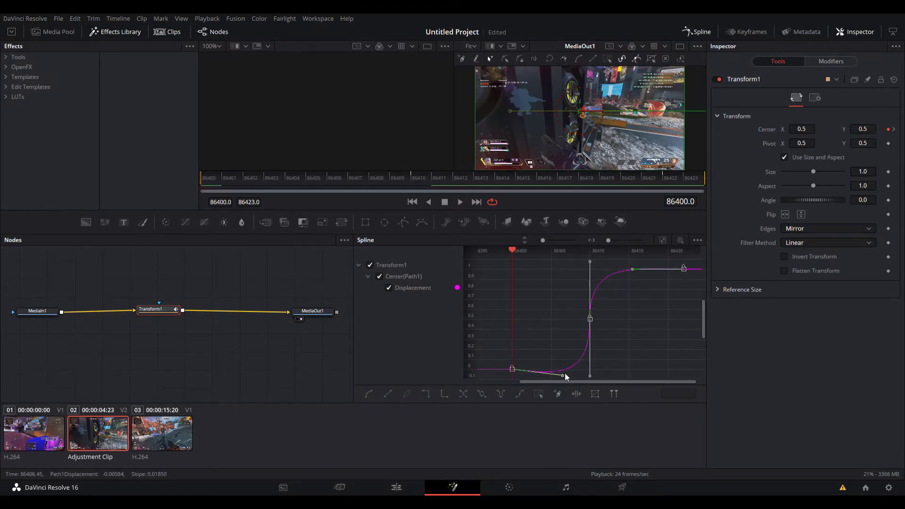
drag(632, 269, 630, 265)
click(658, 314)
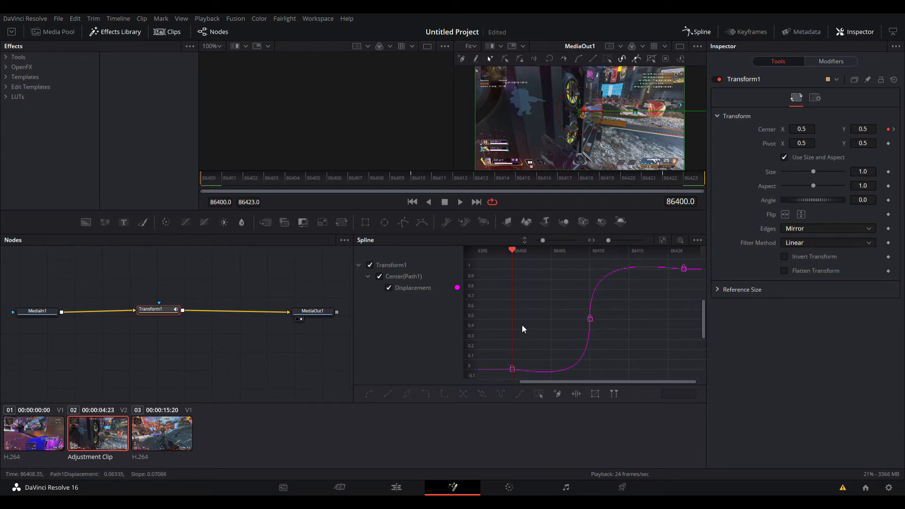
- Move the Transform1 node closer to MediaIn1, and play the adjusted slide before returning to frame 86400
drag(161, 311, 134, 314)
click(187, 259)
key(space)
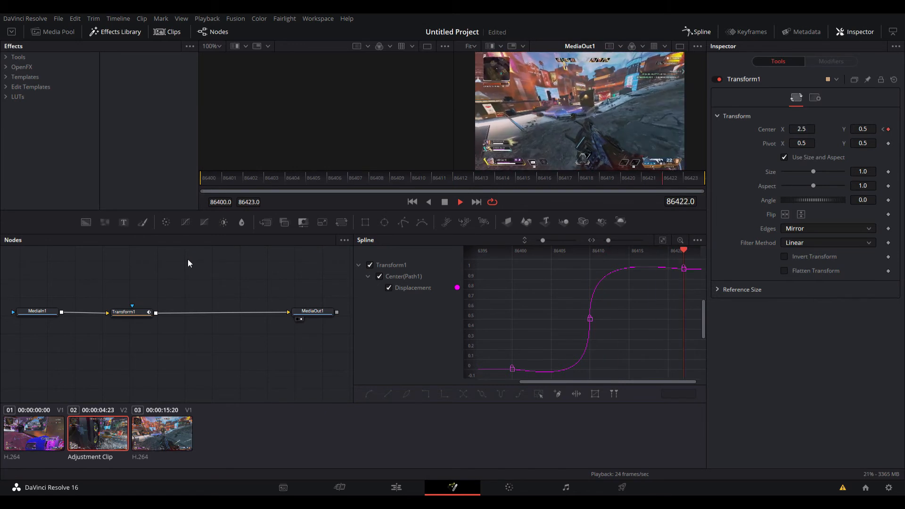
key(space)
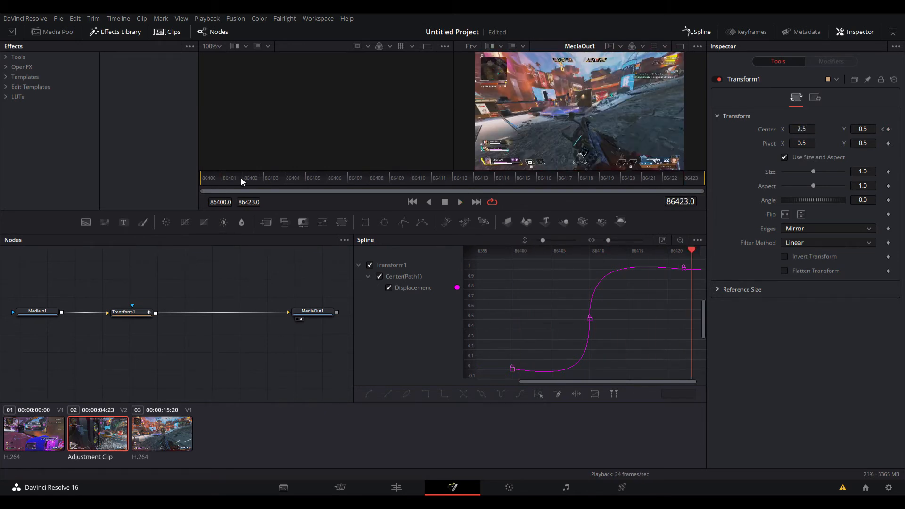
drag(242, 177, 196, 180)
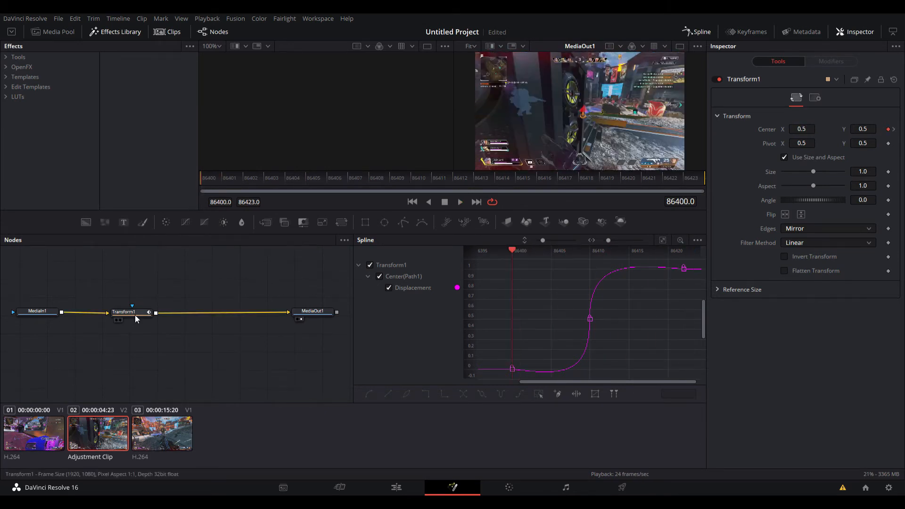
- Insert a Directional Blur from the ResolveFX Blur effects between Transform1 and MediaOut1
click(6, 69)
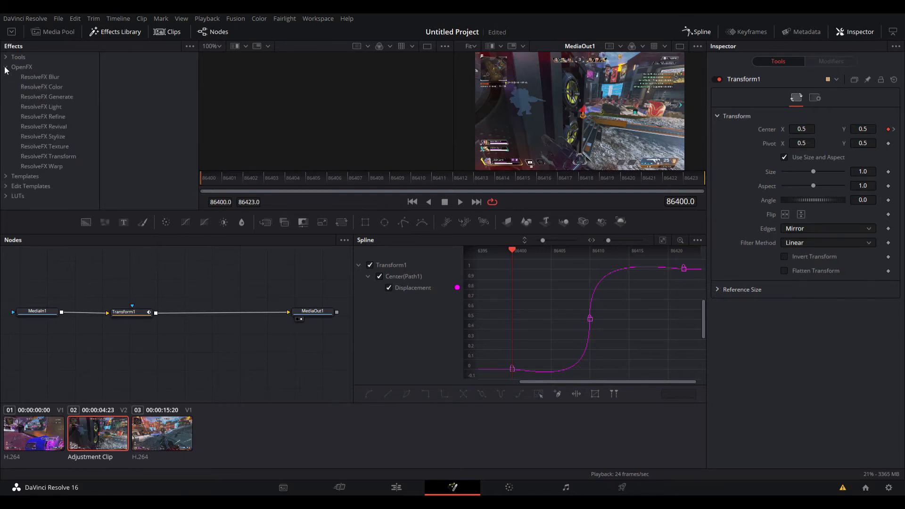
click(47, 75)
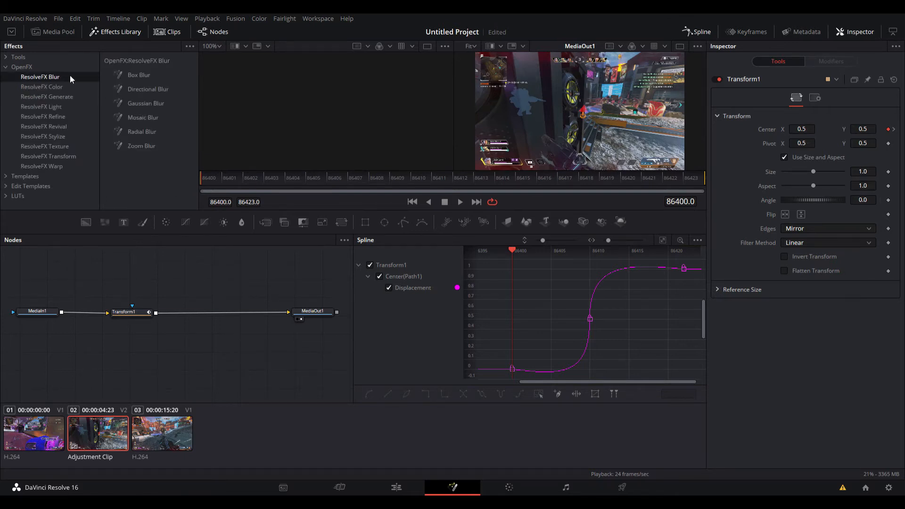
drag(171, 250, 222, 313)
click(251, 271)
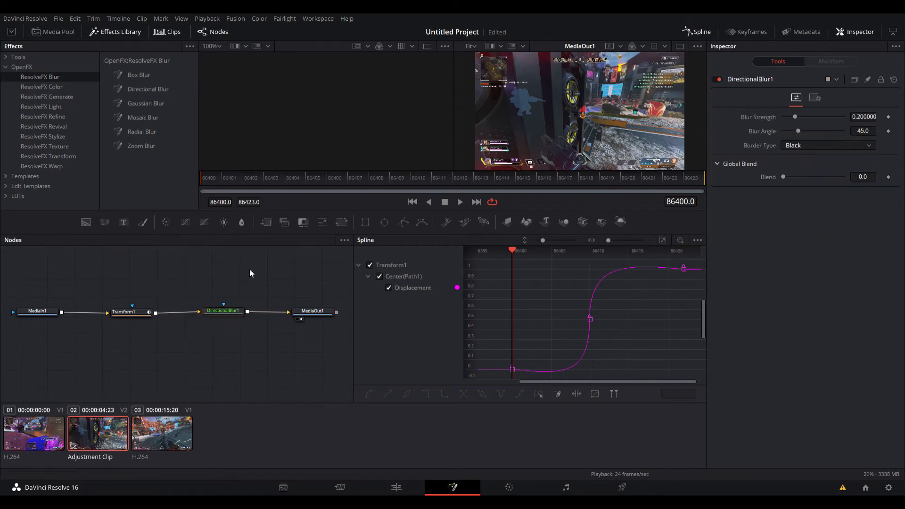
- Set the Directional Blur's Blur Strength to 1.0, Blur Angle to 180.0 and Border Type to Reflect
click(222, 311)
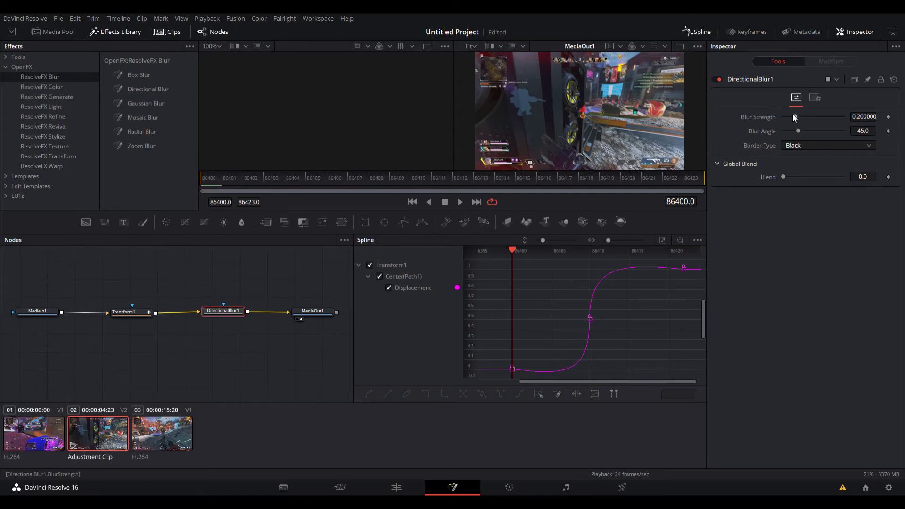
drag(796, 115, 841, 122)
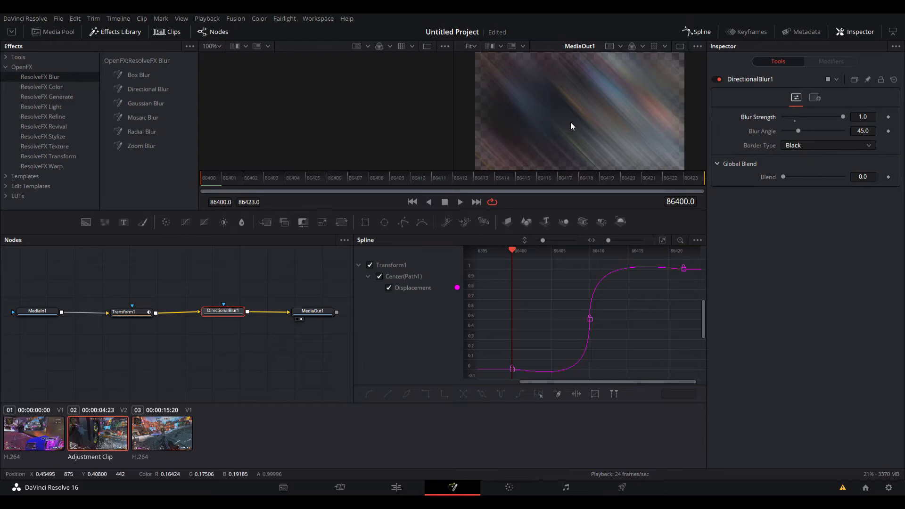
drag(797, 131, 850, 134)
drag(749, 132, 901, 136)
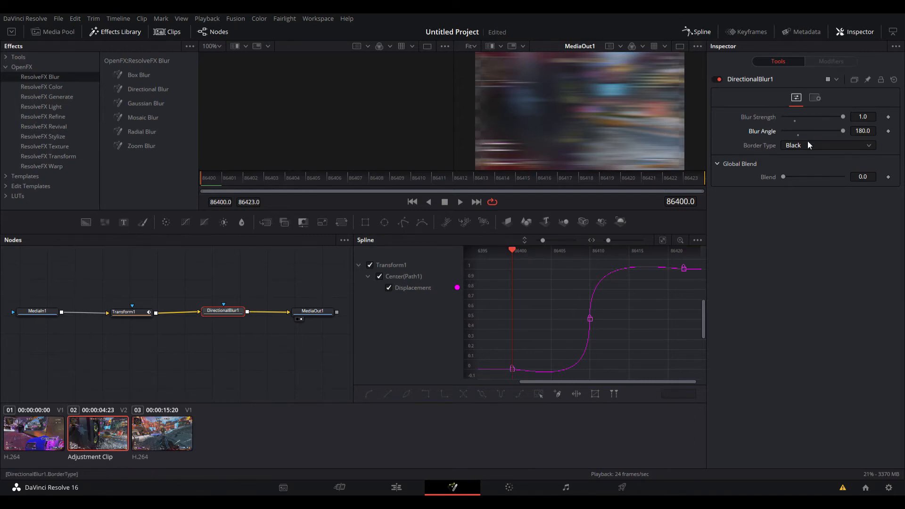
click(802, 174)
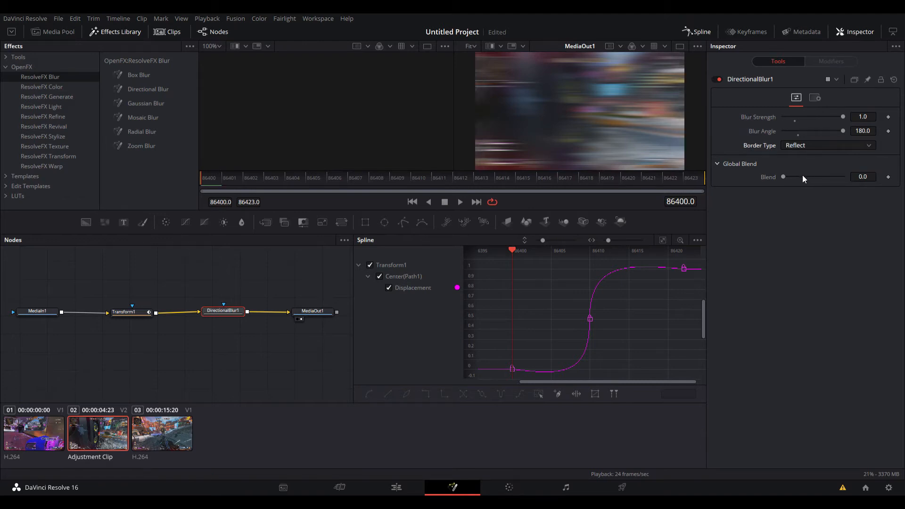
- Keyframe the Blur Strength at 0.0 on frame 86400, 1.0 on frame 86410 and 0.0 on frame 86422
drag(843, 116, 741, 115)
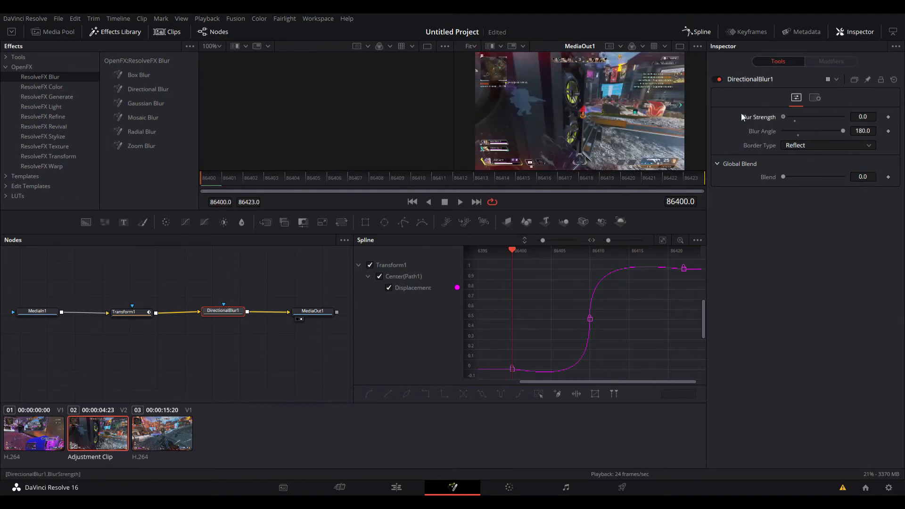
click(888, 117)
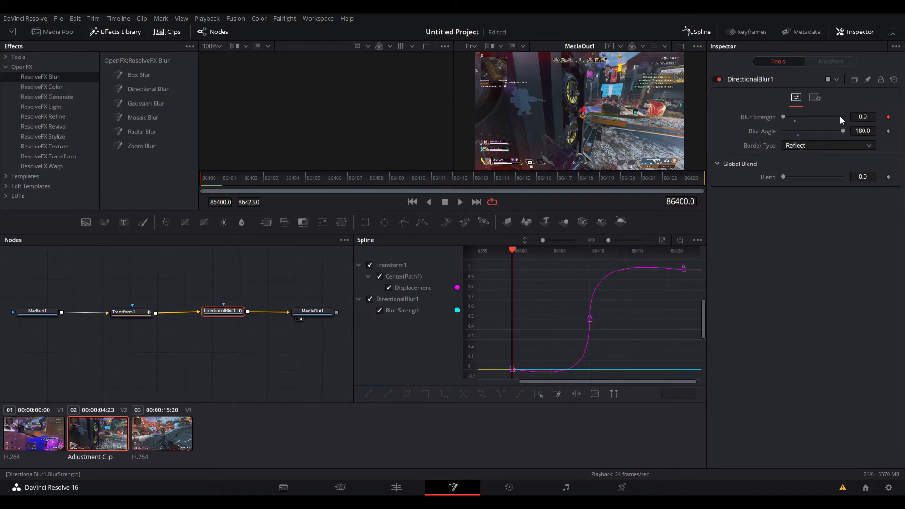
drag(408, 175, 428, 174)
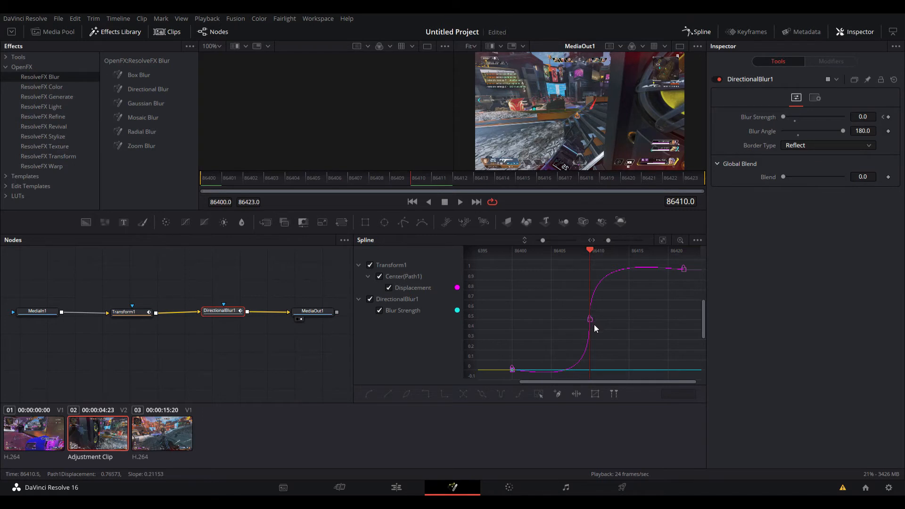
drag(784, 115, 852, 118)
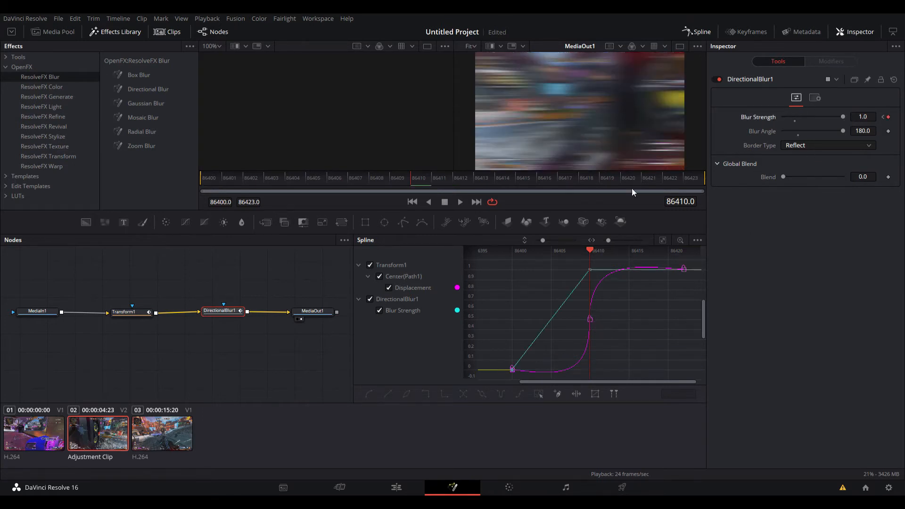
drag(594, 185, 662, 185)
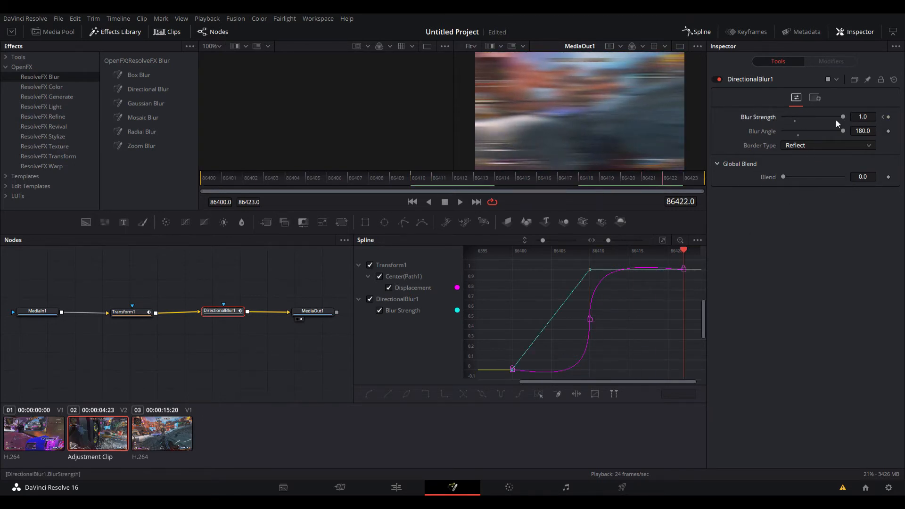
drag(843, 118, 759, 118)
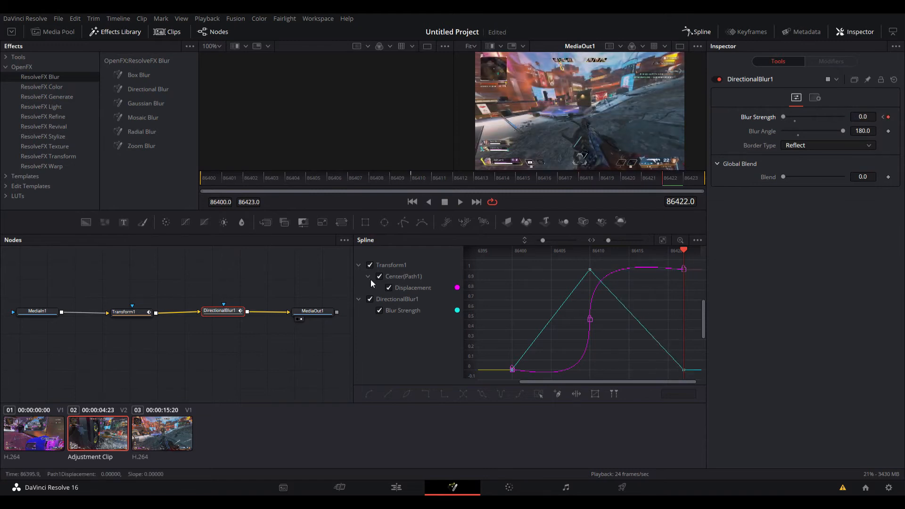
- Exclude Transform1's curve from editing in the spline graph and smooth all the Blur Strength keyframes
click(369, 265)
drag(501, 376, 695, 266)
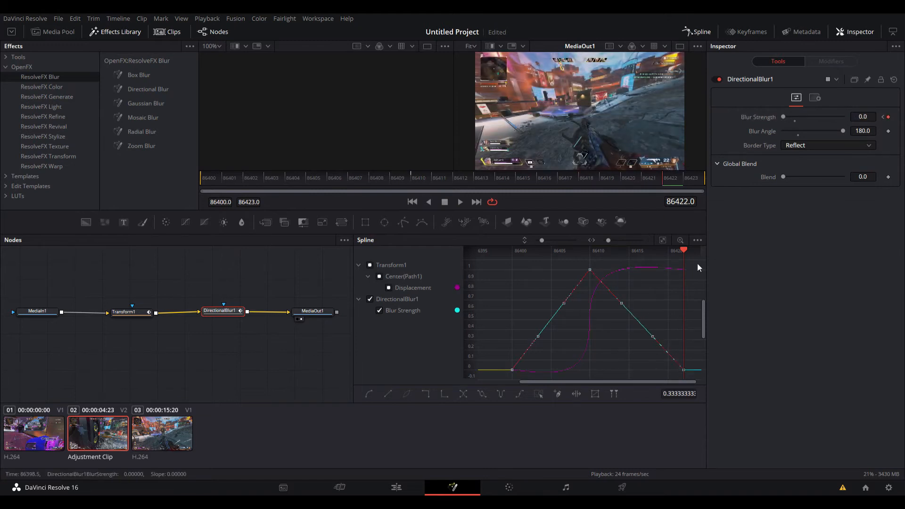
key(shift+s)
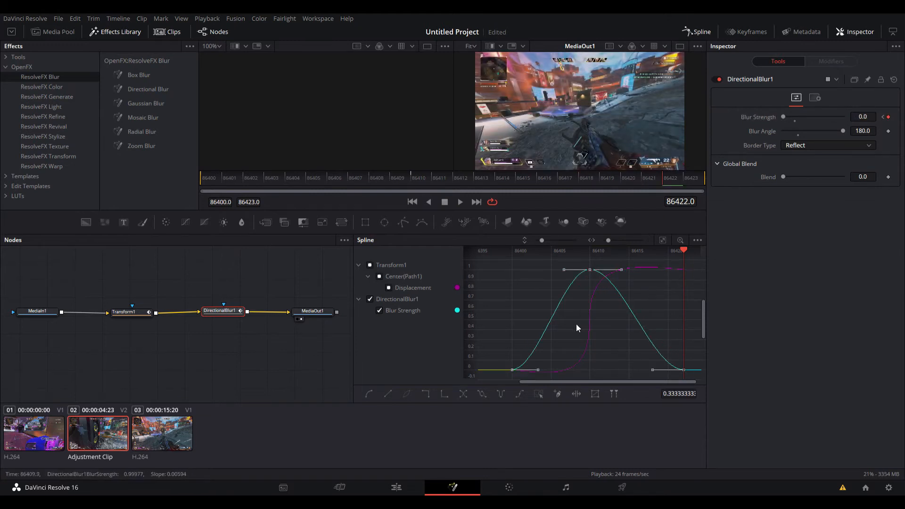
- Play the blurred slide transition from frame 86400 twice to check the motion
click(205, 182)
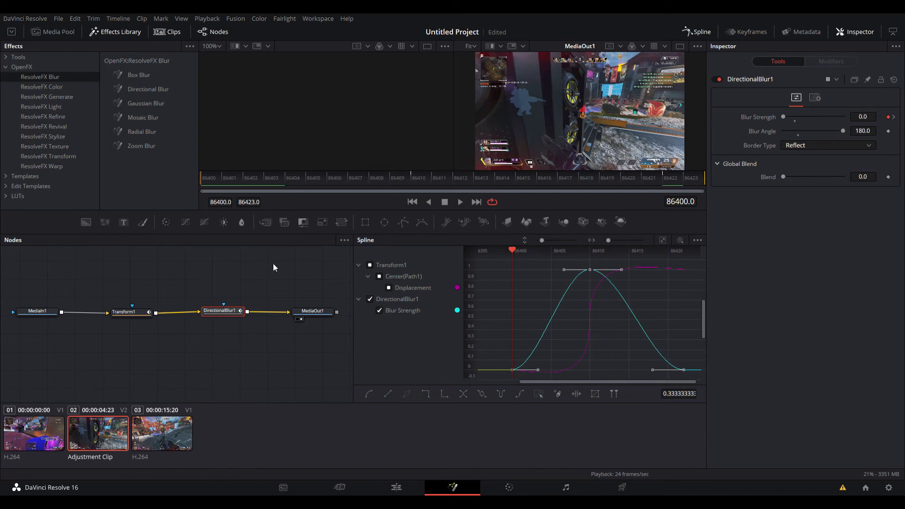
key(space)
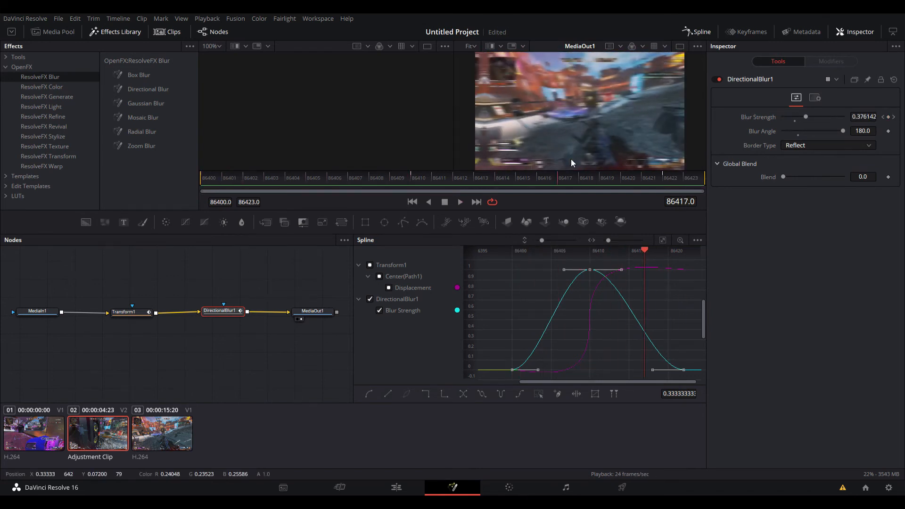
click(204, 182)
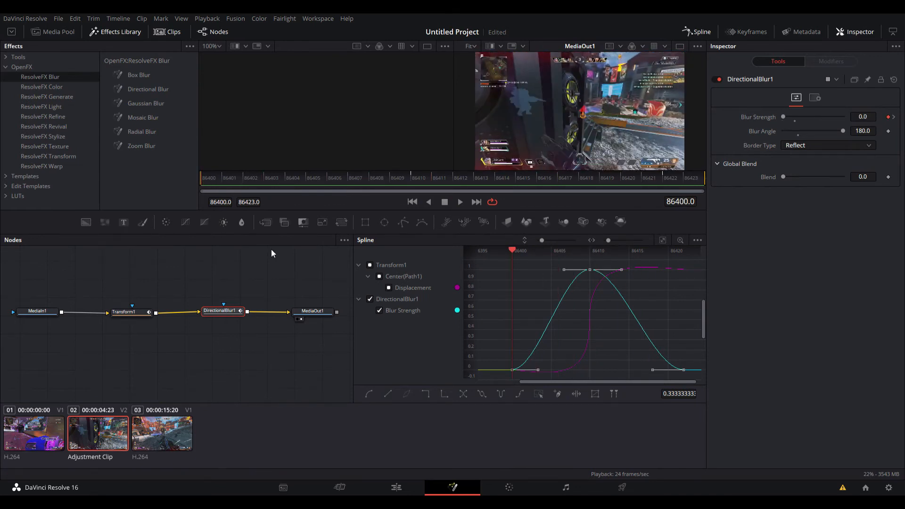
key(space)
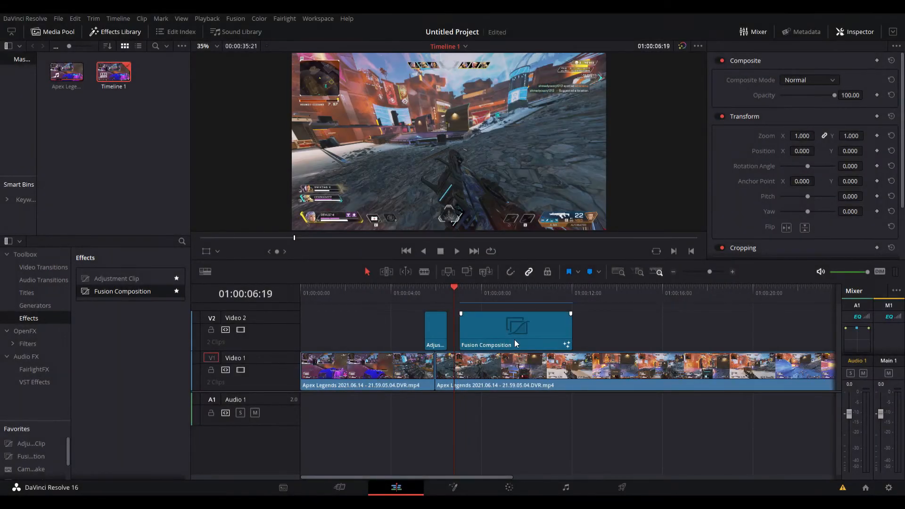
- Shorten the Fusion Composition clip on Video 2 by trimming its end to about 01:00:09:00
click(514, 341)
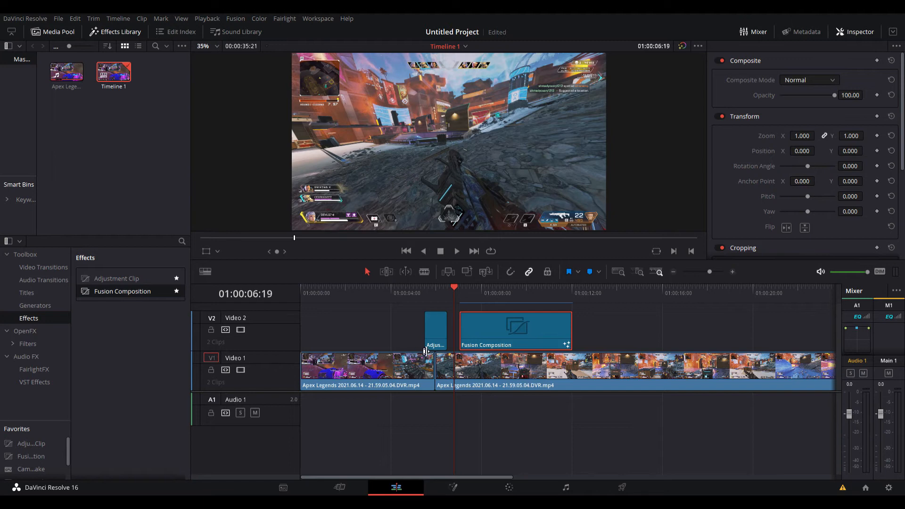
drag(422, 298, 480, 285)
mouse_move(488, 335)
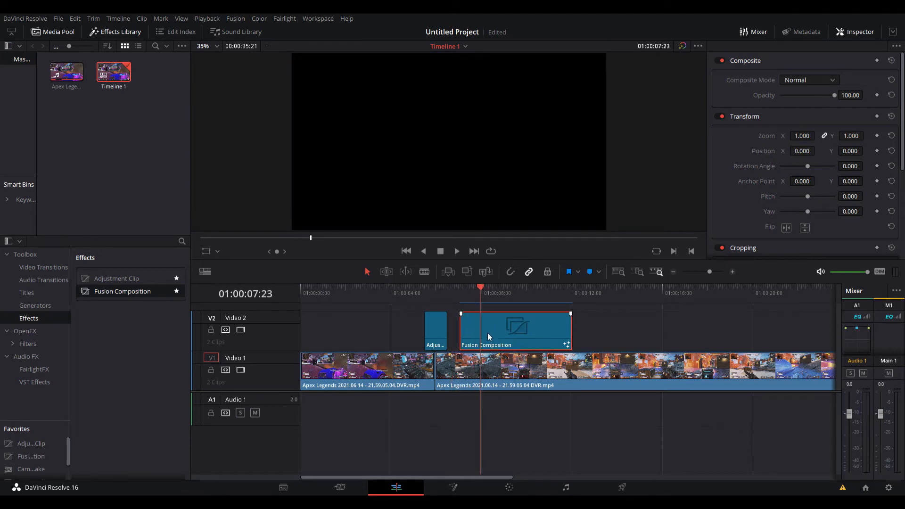
drag(571, 331, 504, 331)
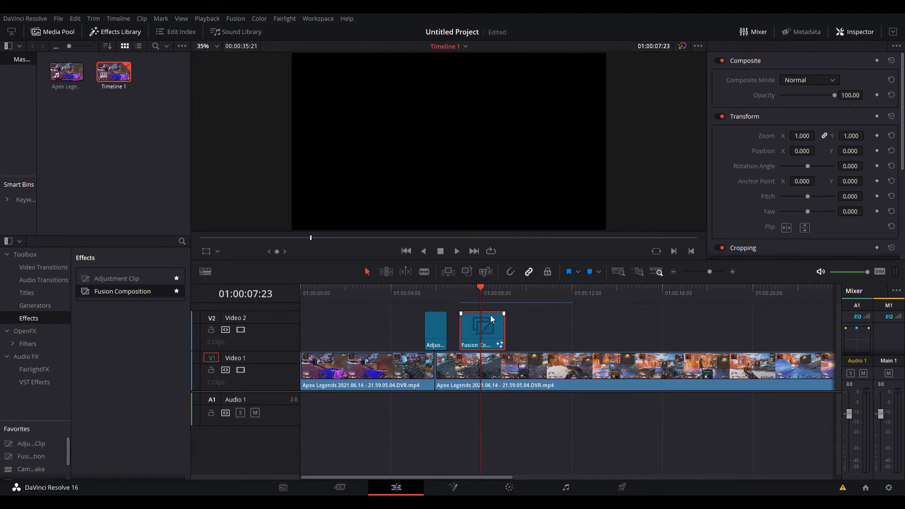
- Open the Fusion Composition clip on the Fusion page and reposition its MediaOut1 node to make room for other nodes
drag(480, 287, 471, 287)
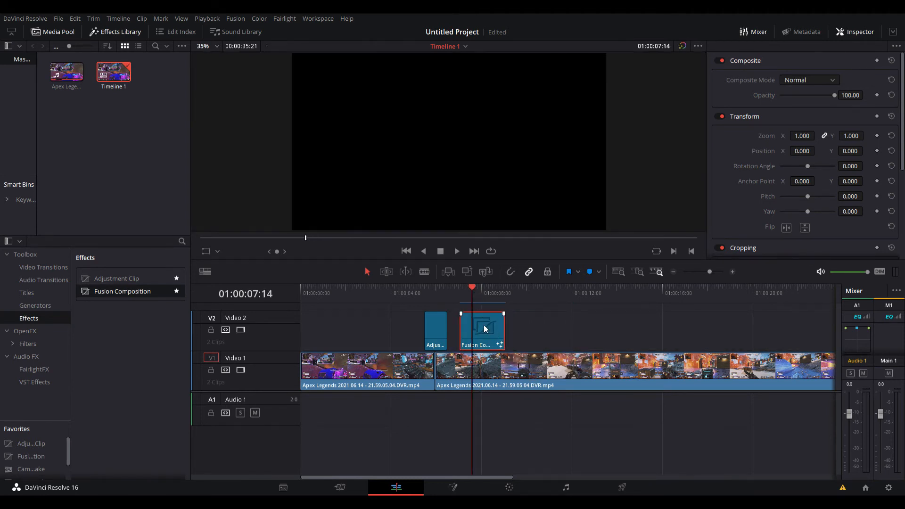
click(451, 488)
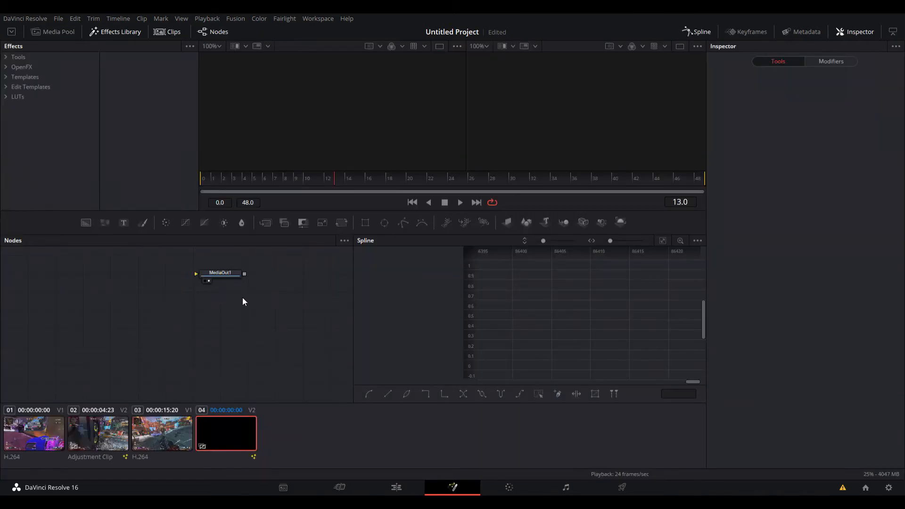
drag(265, 293, 291, 290)
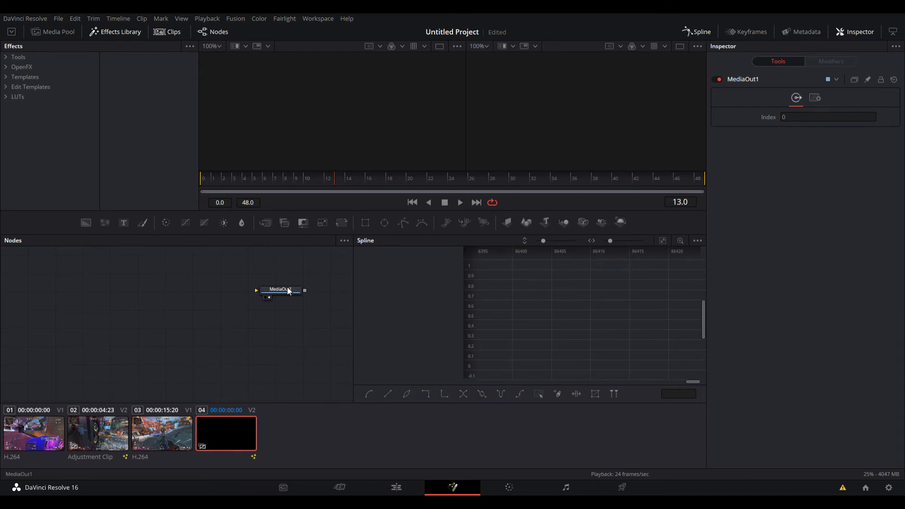
drag(281, 291, 283, 270)
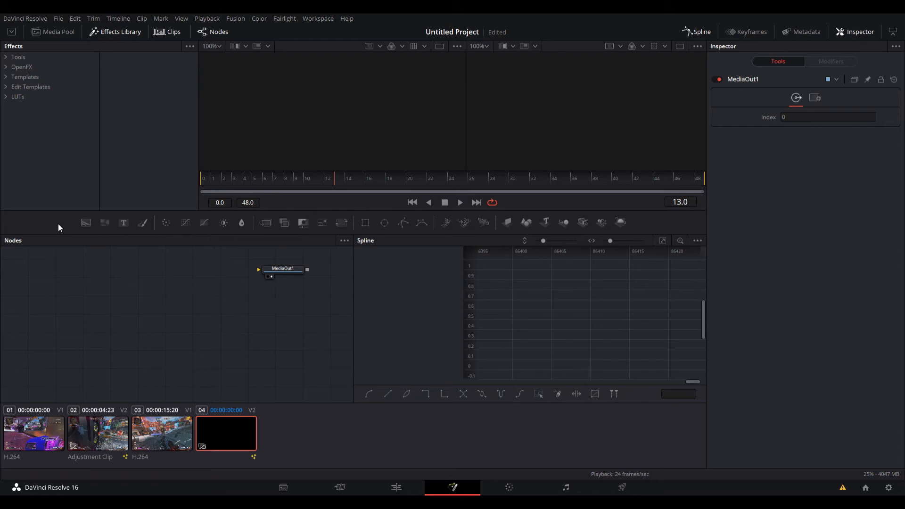
- Add a solid white Background node and connect it through a Merge node to MediaOut1
drag(83, 223, 182, 271)
drag(833, 222, 726, 152)
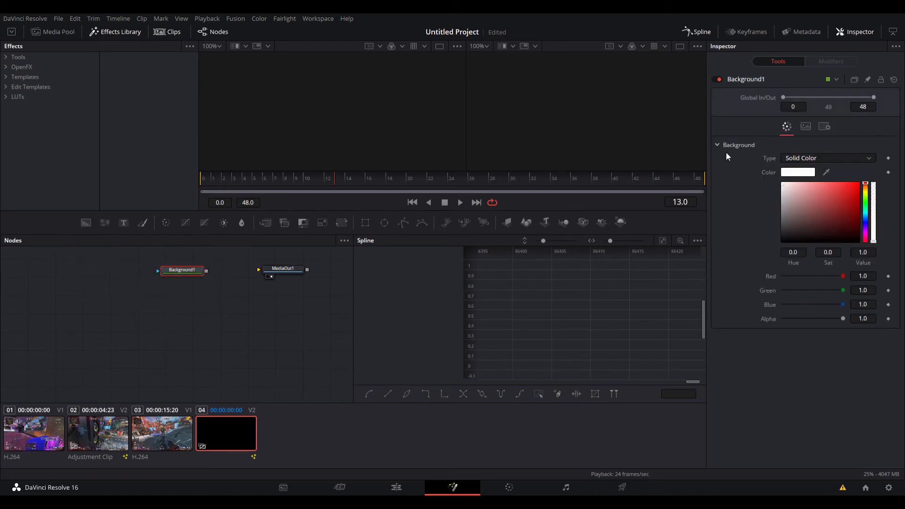
drag(182, 271, 121, 272)
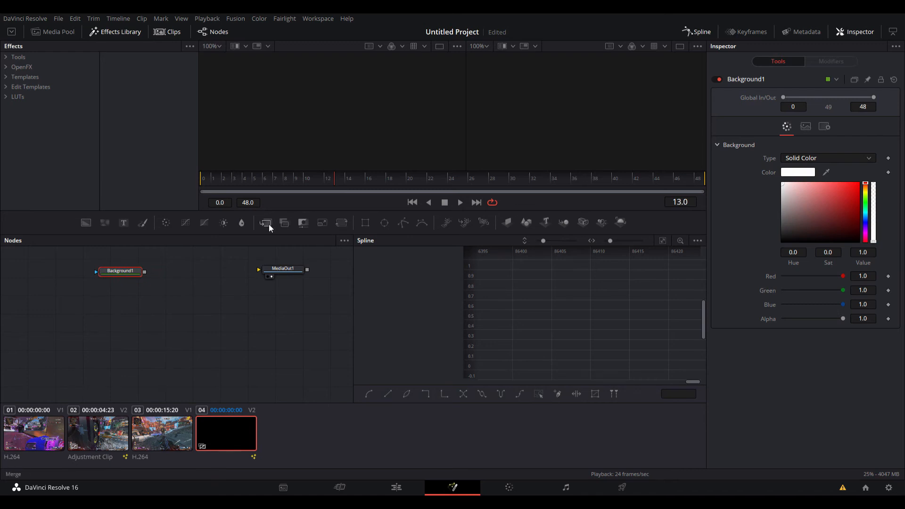
drag(269, 228, 262, 271)
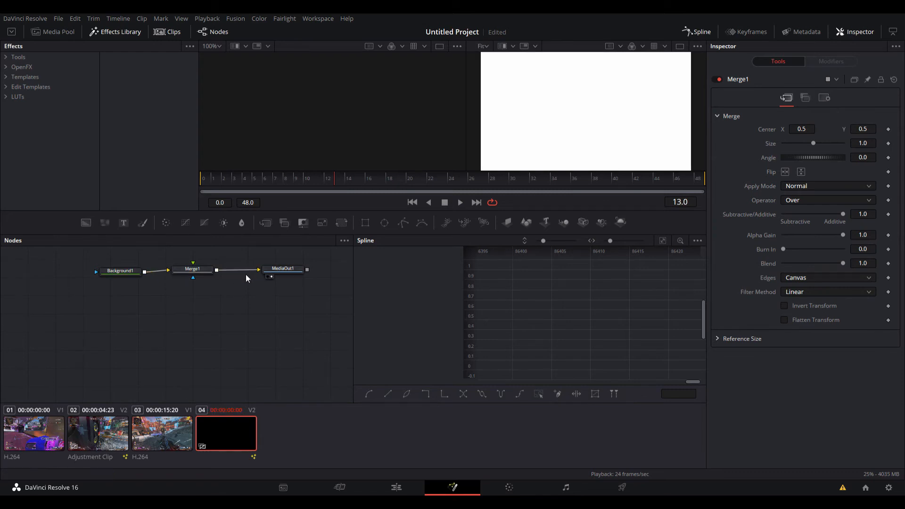
- Add a Rectangle mask to the Background1 node and review the Merge1 and MediaOut1 nodes
click(128, 274)
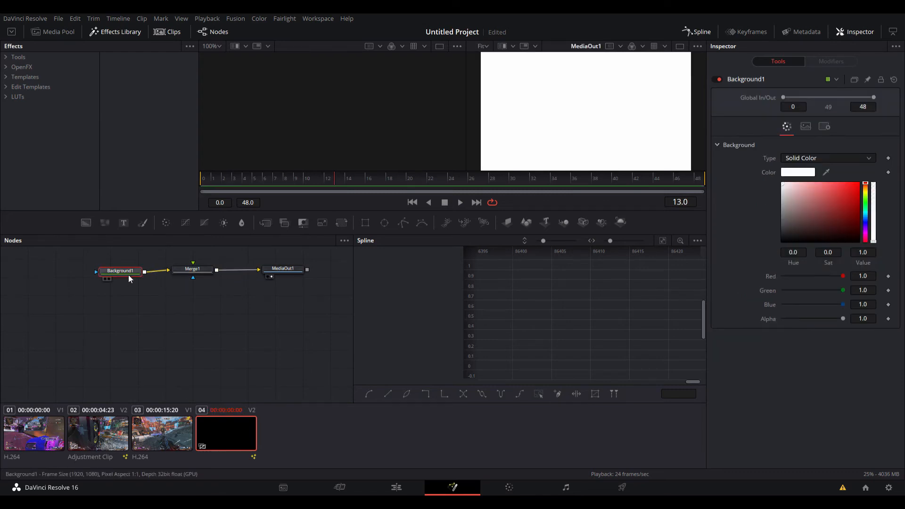
click(366, 223)
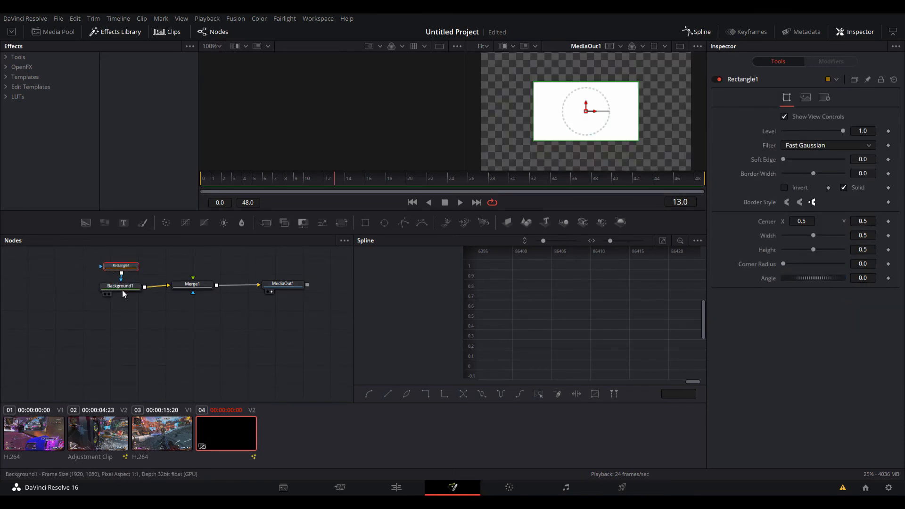
click(193, 288)
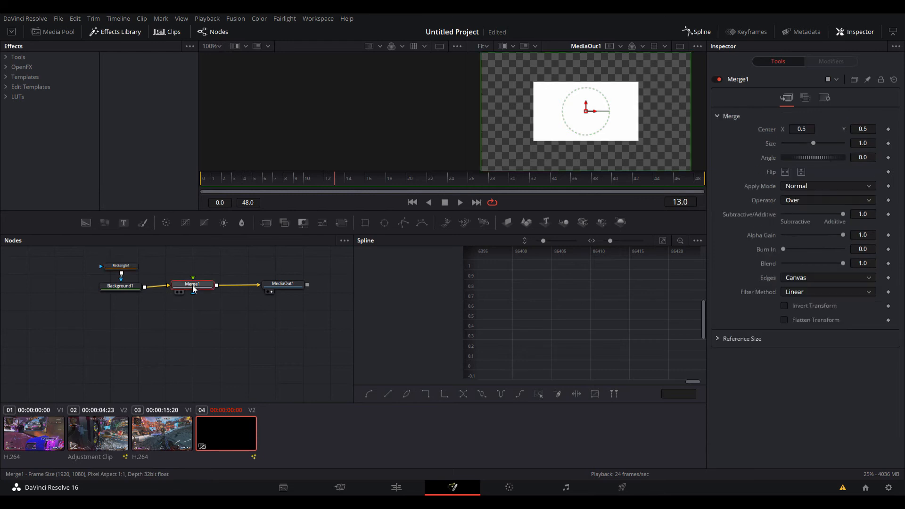
click(276, 283)
click(180, 285)
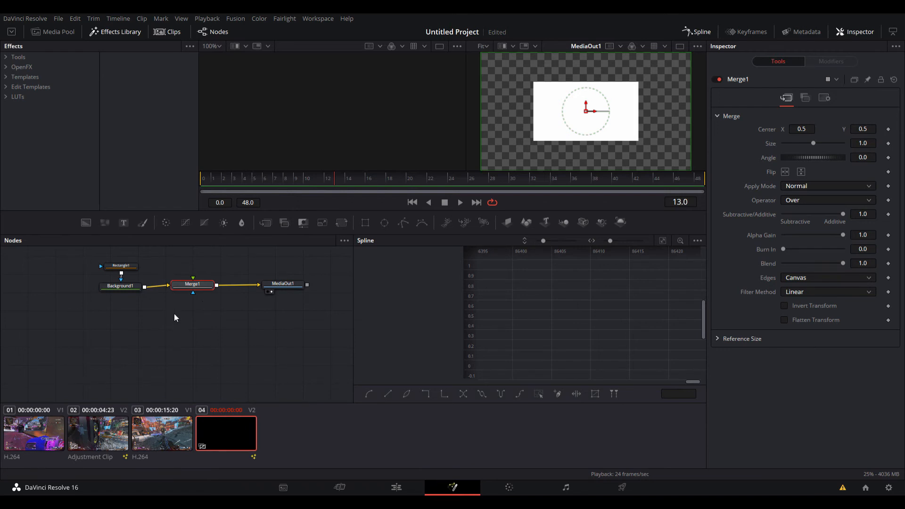
- Set Rectangle1's Height to 0.025 and keyframe its Width at 0.0 on frame 0
click(123, 267)
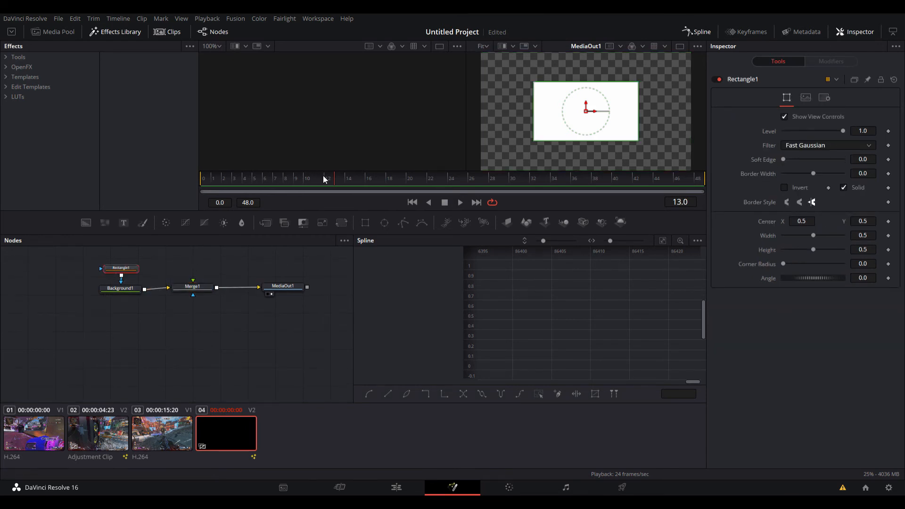
click(200, 180)
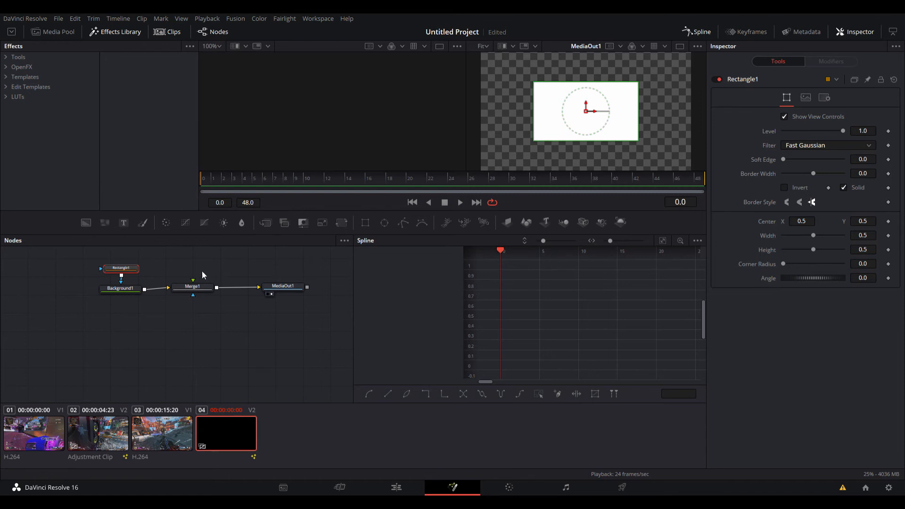
drag(813, 235, 785, 250)
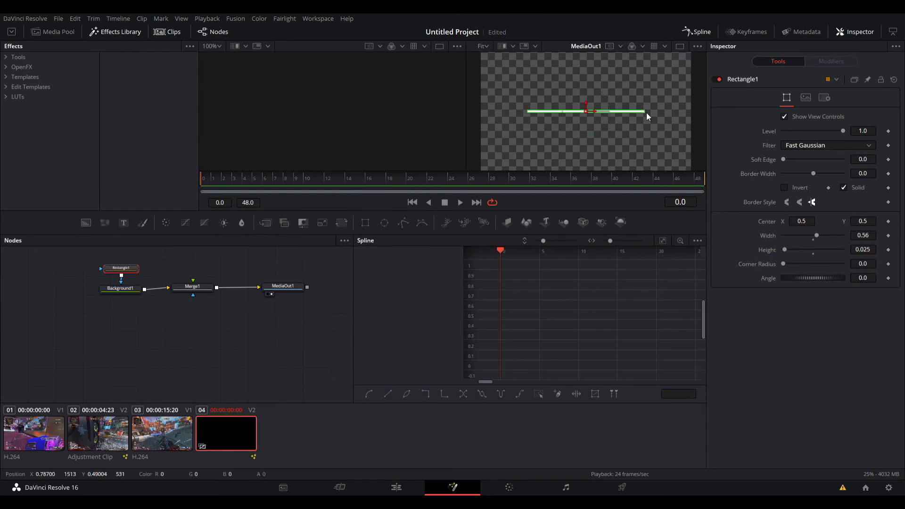
drag(873, 238, 846, 238)
click(888, 236)
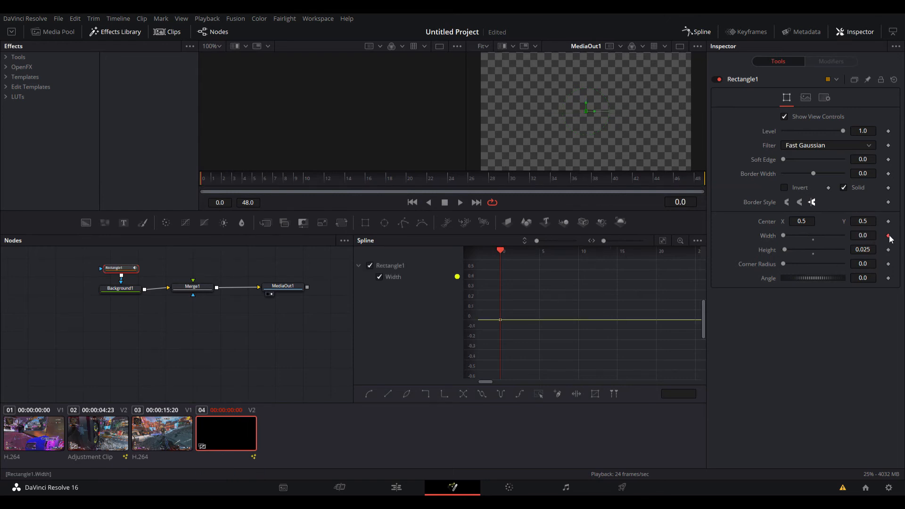
- Keyframe Rectangle1's Width at 0.57 on frames 10 and 46, and at 0.0 on frame 48
drag(218, 177, 311, 185)
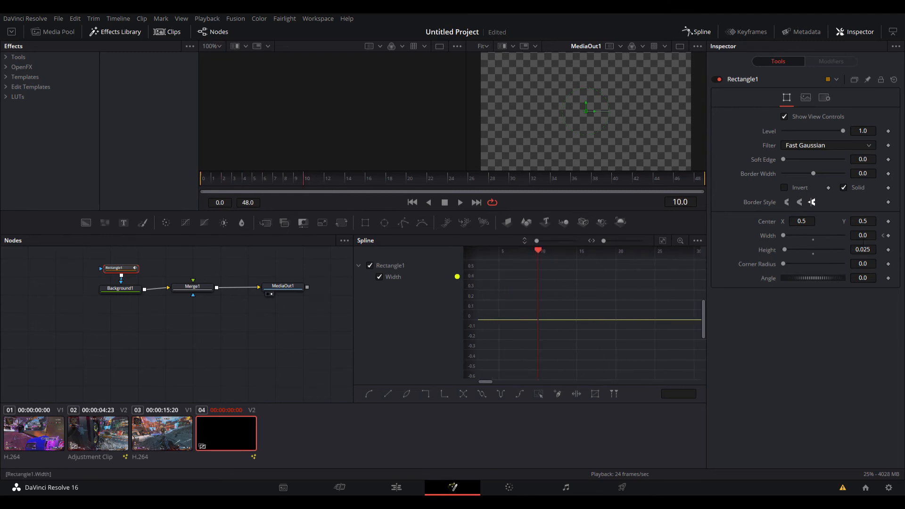
drag(783, 235, 816, 235)
drag(460, 181, 678, 183)
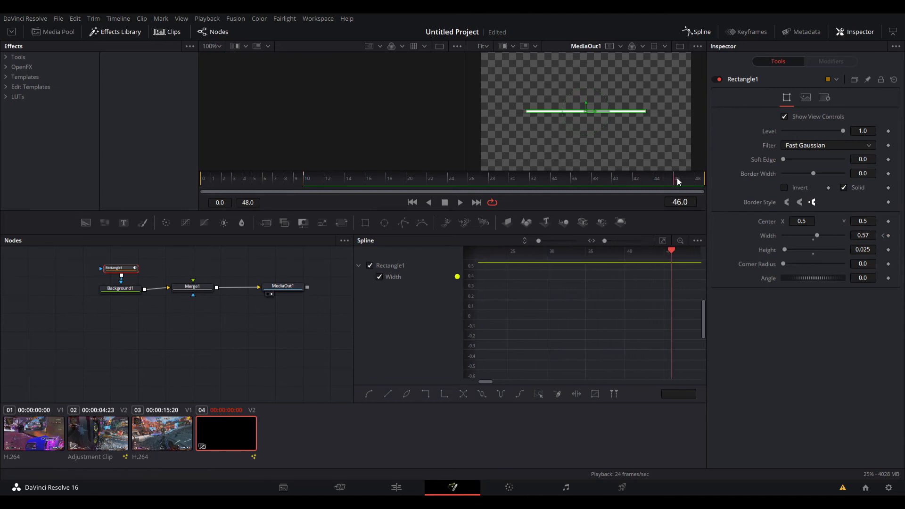
click(889, 235)
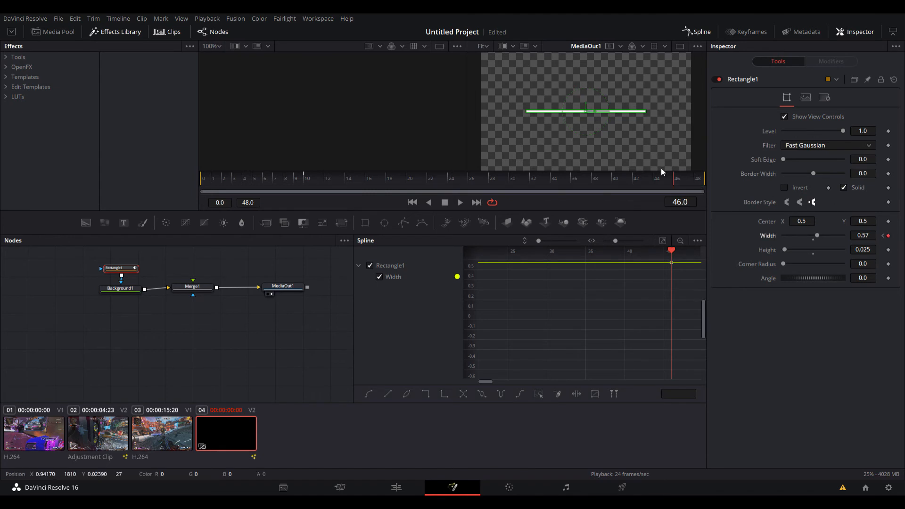
drag(675, 175, 697, 179)
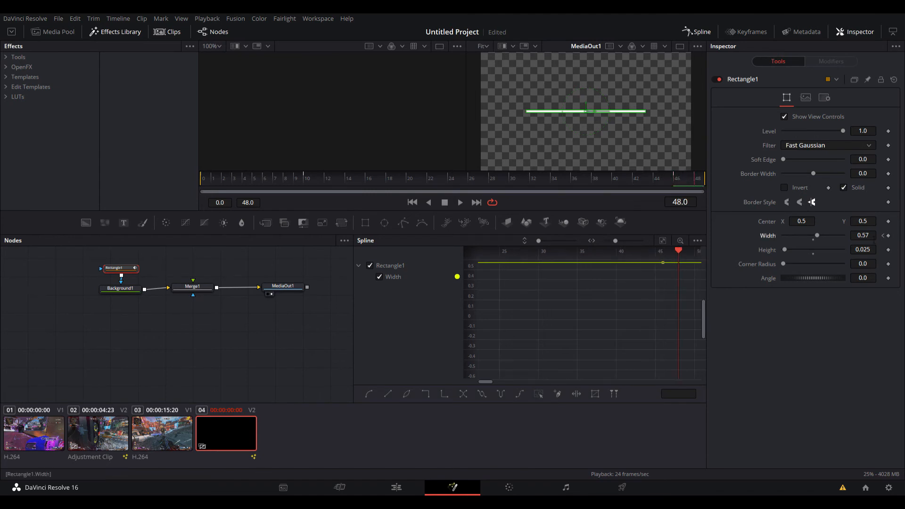
drag(867, 235, 857, 239)
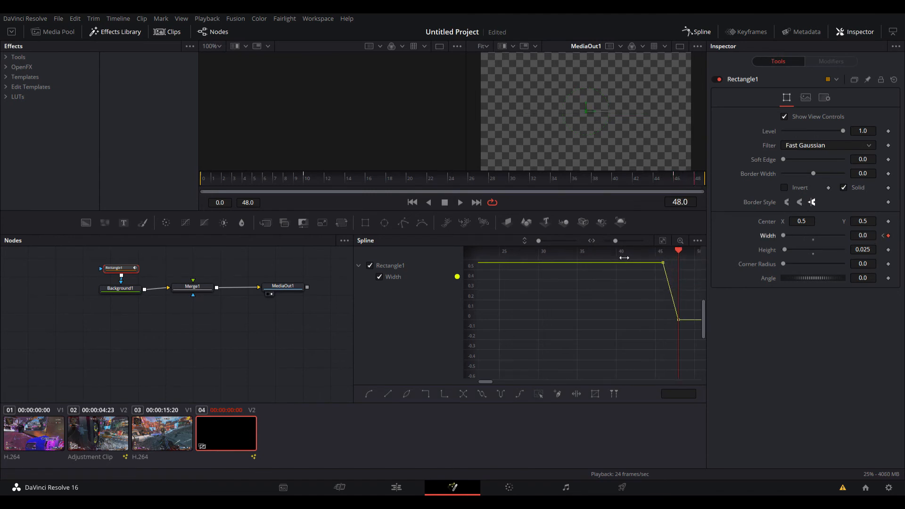
- Fit the Width curve in the spline graph and smooth its opening and closing keyframes
click(665, 241)
drag(541, 260, 487, 373)
key(shift+s)
drag(664, 265, 690, 368)
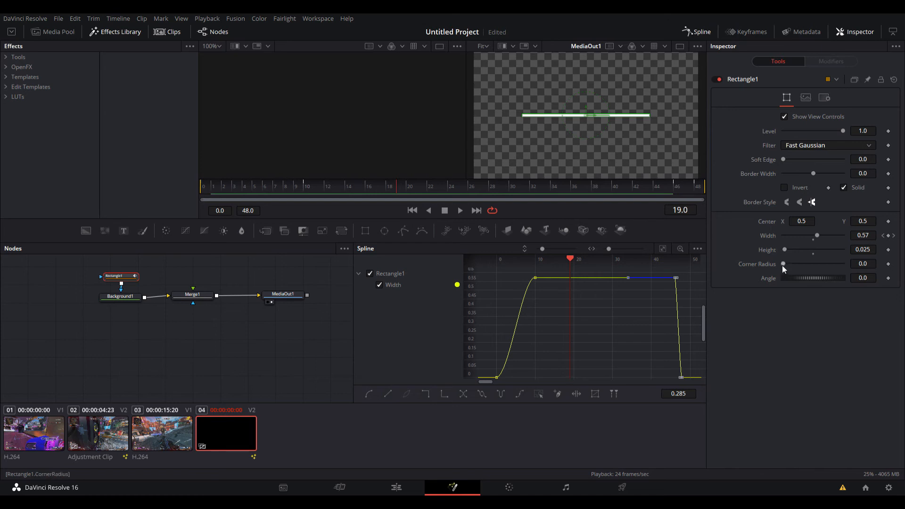
- Set Rectangle1's Corner Radius to 1.0 and preview the growing line over the opening frames
drag(783, 264, 793, 263)
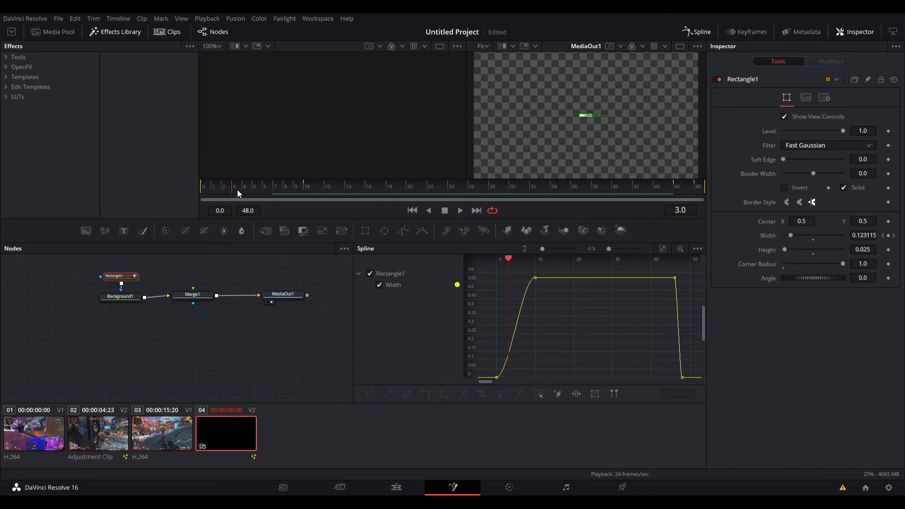
drag(237, 190, 285, 194)
key(space)
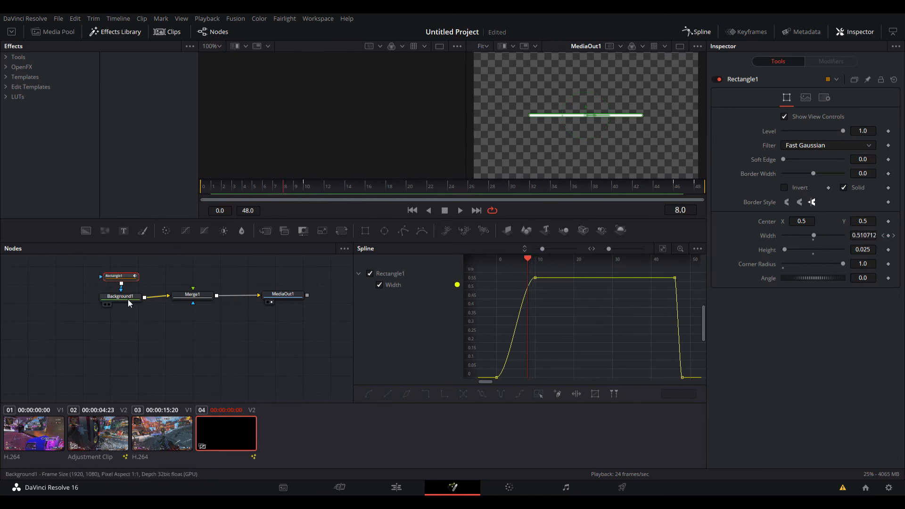
- Add a Text node reading "beans" and feed it through a second Merge node into Merge1
click(73, 278)
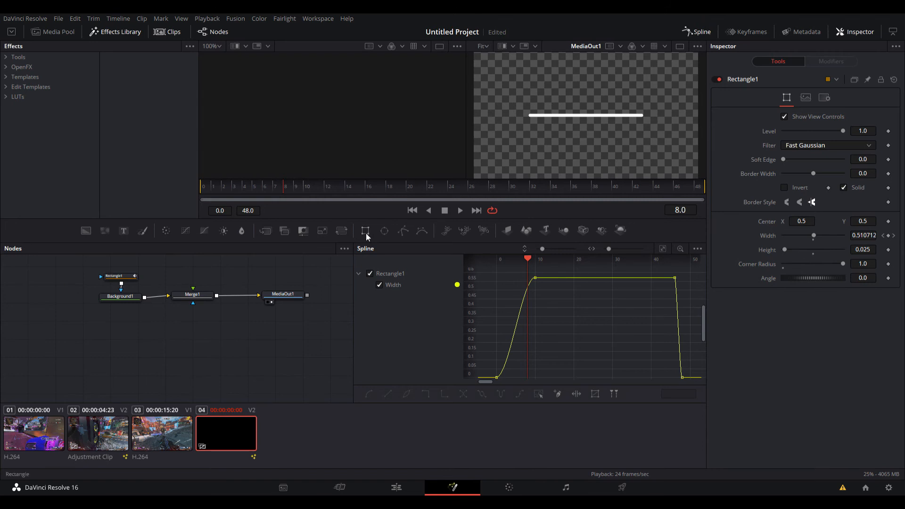
drag(266, 231, 188, 338)
click(192, 295)
click(123, 297)
click(118, 276)
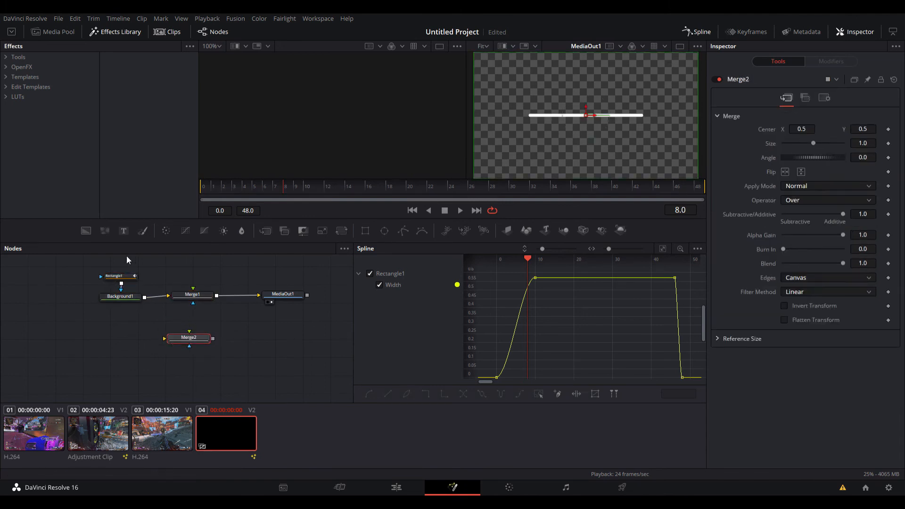
drag(124, 230, 193, 289)
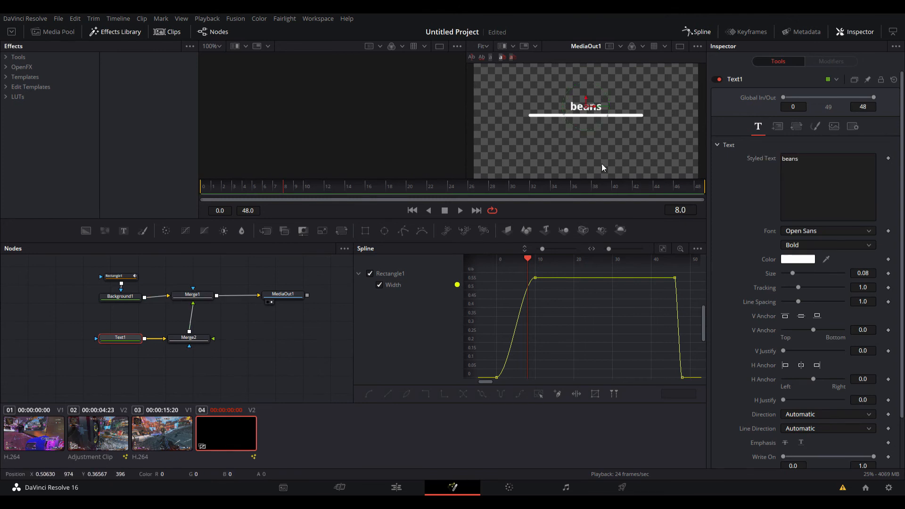
- Add a Rectangle mask to Text1 and raise it above the white line to Center Y 0.746268, leaving Invert off
click(366, 230)
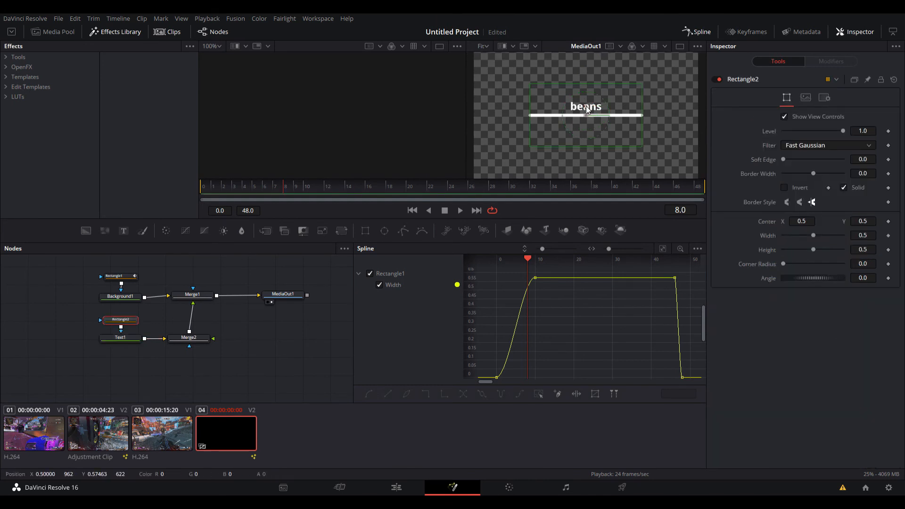
drag(586, 110, 599, 77)
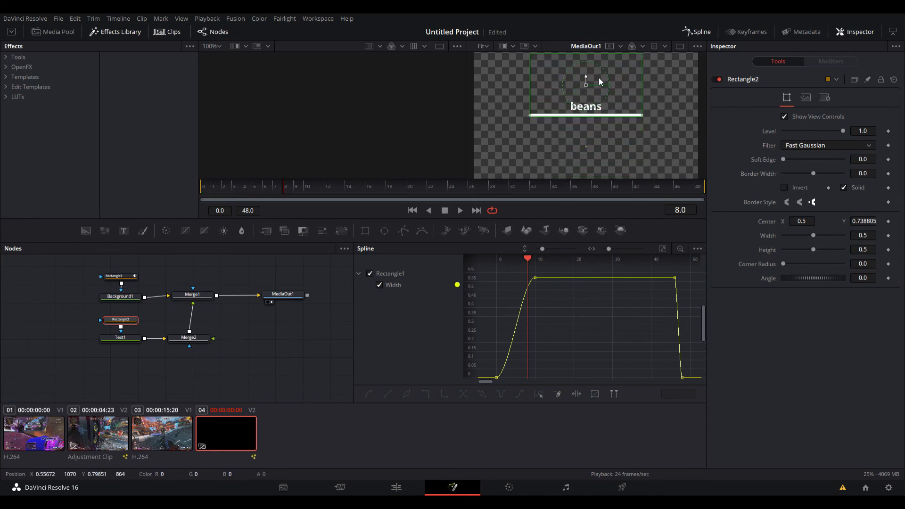
click(784, 188)
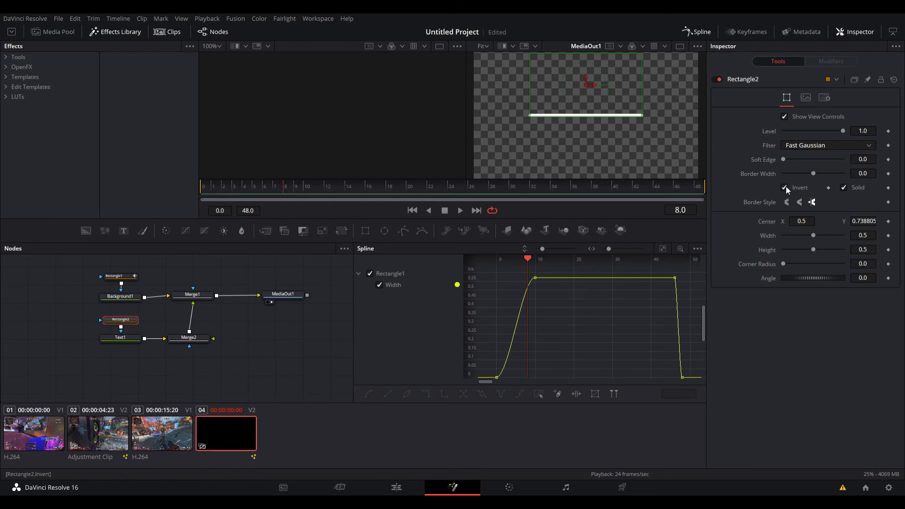
click(784, 187)
drag(586, 75, 586, 74)
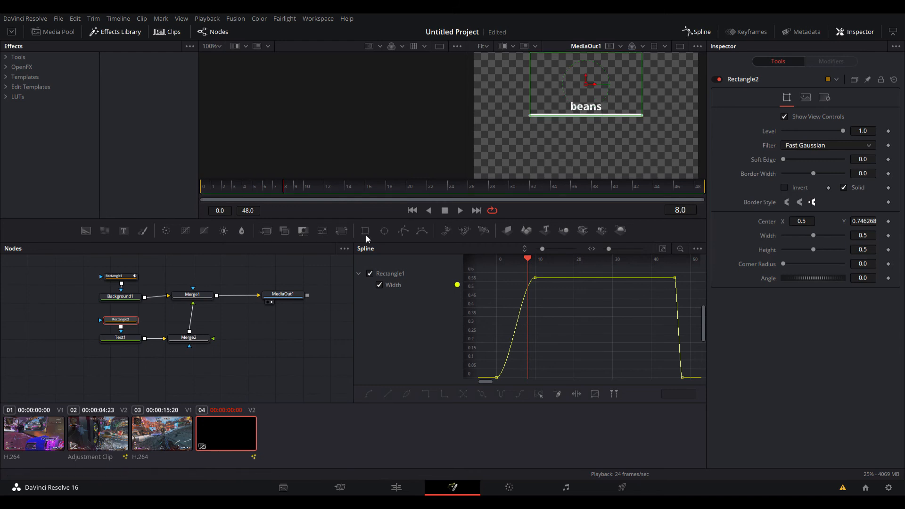
- Format the "beans" text in BigNoodleTitling Oblique, size 0.1574 and tracking 1.211, and move it below the white line
click(121, 338)
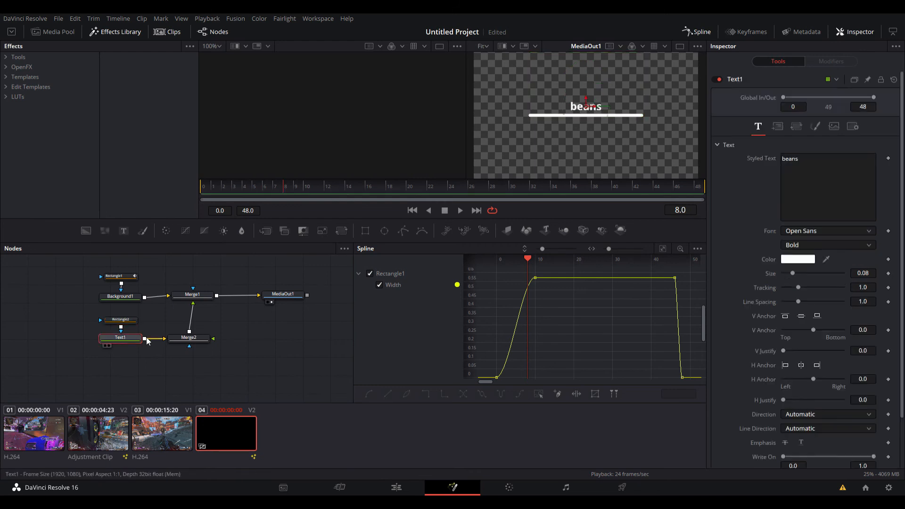
click(847, 230)
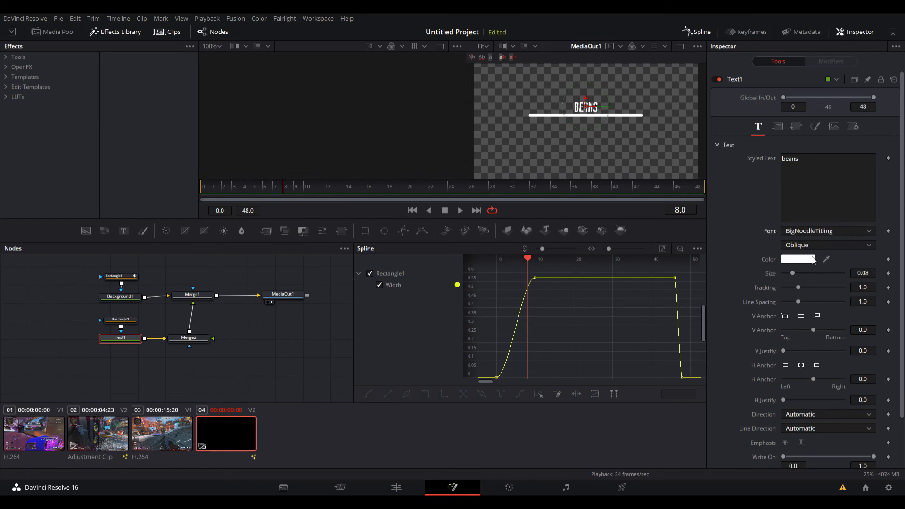
mouse_move(792, 274)
mouse_down()
mouse_move(813, 288)
mouse_move(800, 288)
mouse_up()
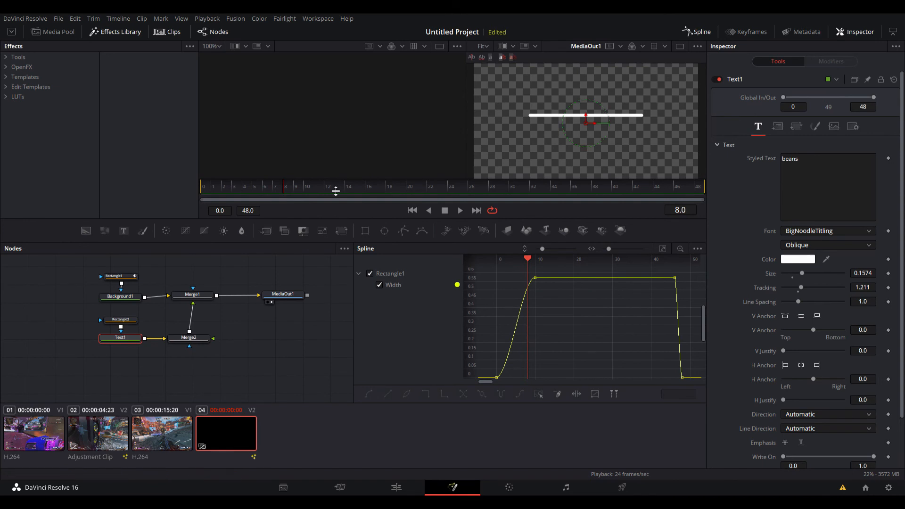
- Keyframe Text1's Center at frame 8, and raise it above the white line to Center Y 0.610567 at frame 18
click(777, 126)
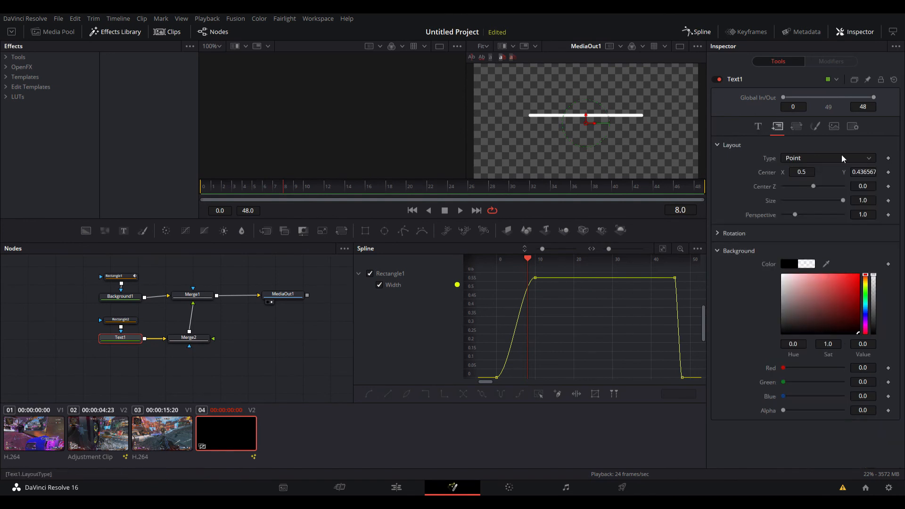
click(888, 173)
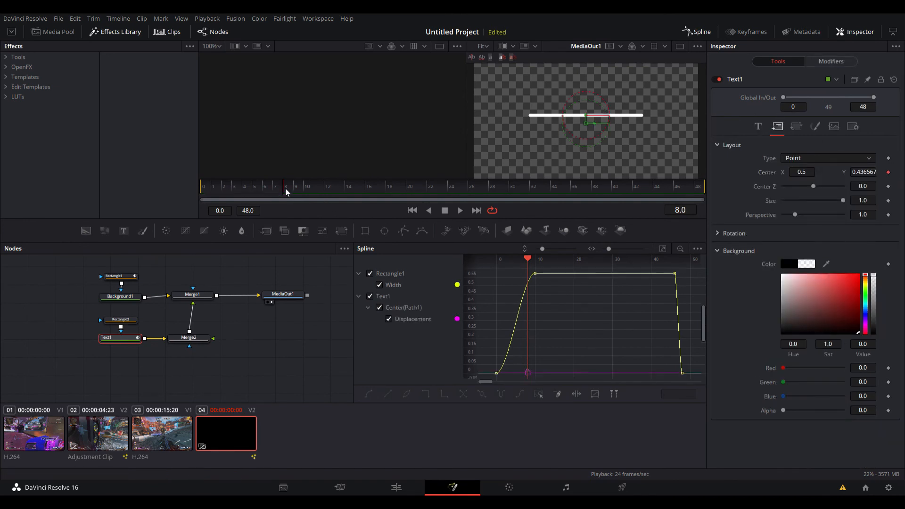
drag(285, 191, 389, 197)
drag(861, 172, 904, 173)
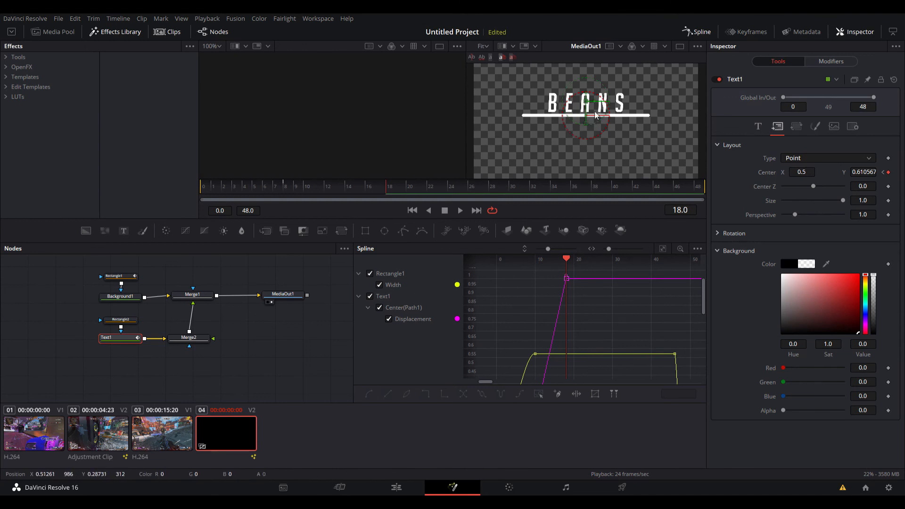
- Hold Text1's Center with a keyframe at frame 46, and lower it below the line to Center Y 0.414567 at frame 48
click(663, 248)
click(370, 273)
drag(653, 189, 680, 190)
click(889, 173)
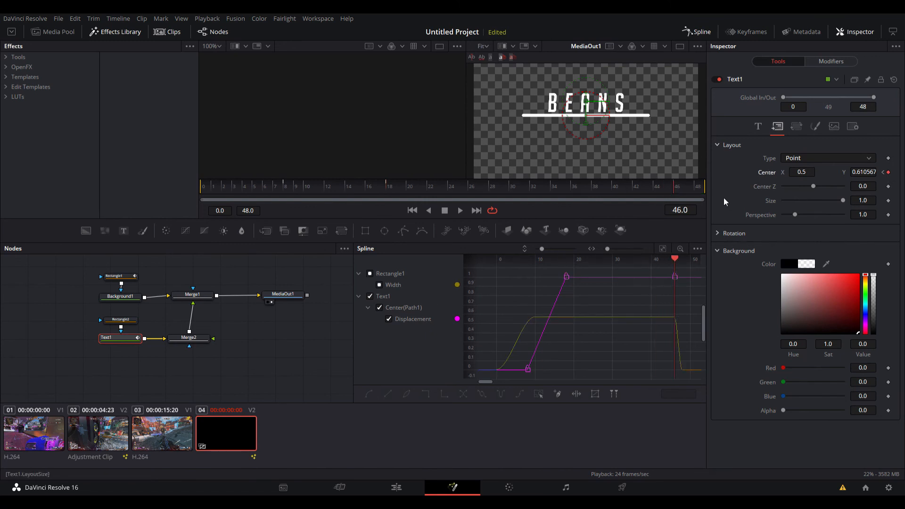
key(Right)
key(Right)
drag(864, 173, 772, 173)
- Smooth Text1's Displacement keyframes in the spline curve and play the text animation from frame 1
scroll(550, 302, up, 1)
drag(552, 304, 485, 384)
key(shift+s)
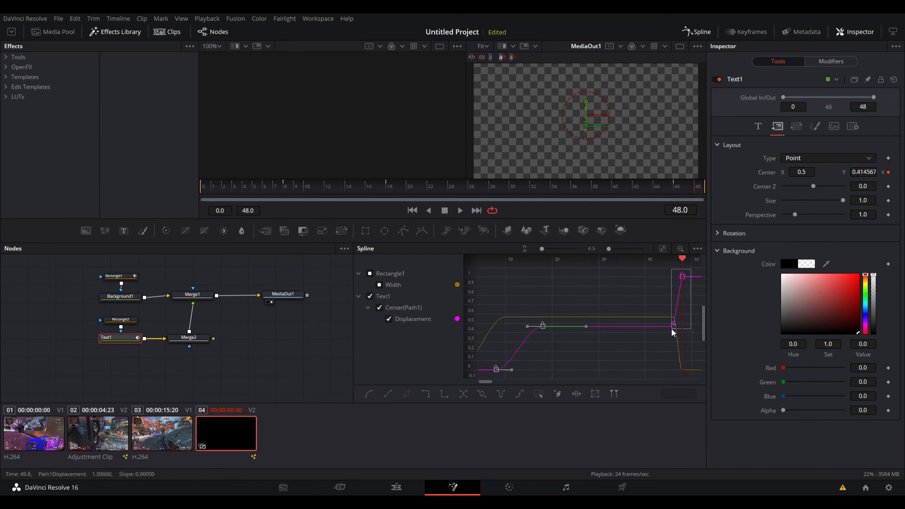
click(673, 325)
click(213, 186)
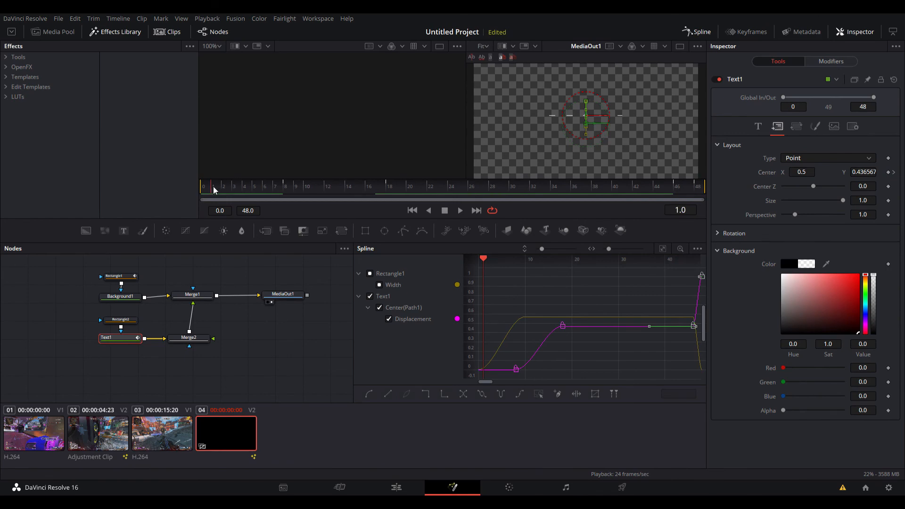
key(space)
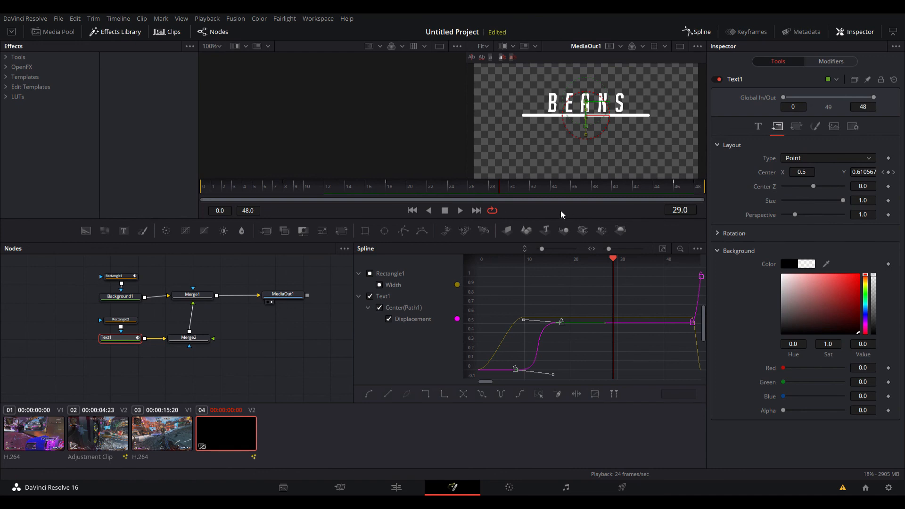
- Move Merge2 directly beneath Merge1 and add an unconnected Merge3 node below them
drag(307, 349, 97, 271)
click(201, 295)
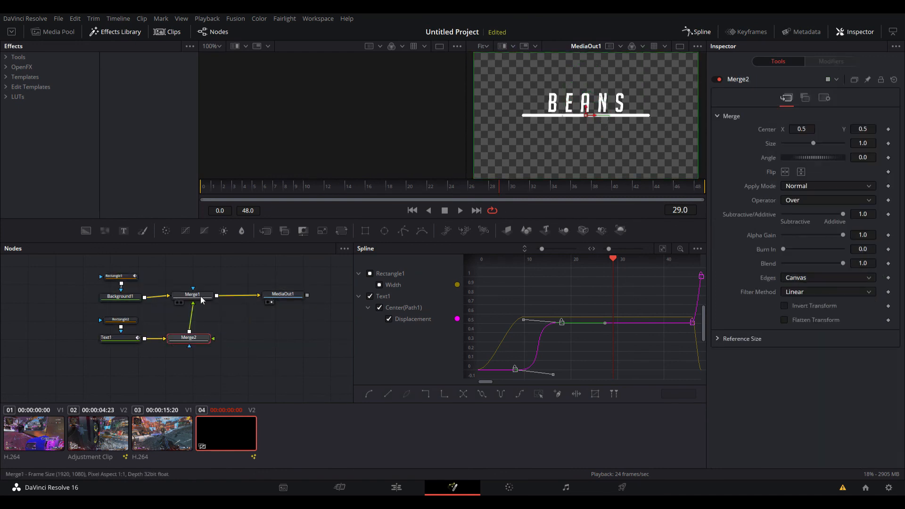
drag(201, 340, 205, 314)
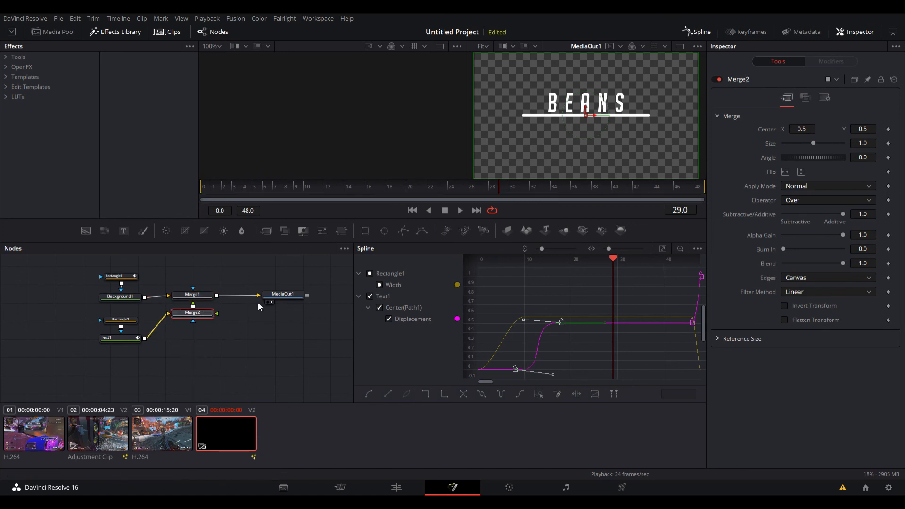
drag(271, 281, 191, 346)
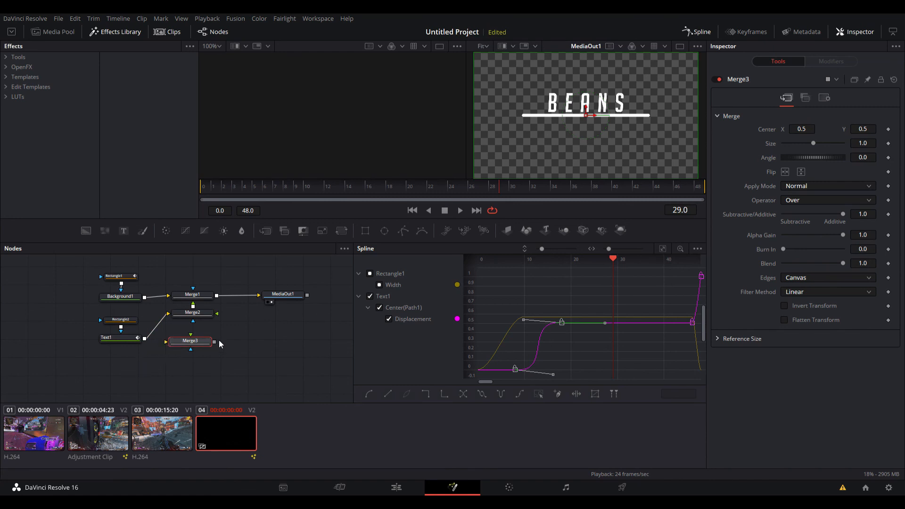
- Detach Background1 from Merge1's background input and try connecting it to Merge1's other input
drag(190, 335, 178, 301)
mouse_move(169, 300)
mouse_down()
mouse_move(154, 300)
mouse_move(168, 296)
mouse_up()
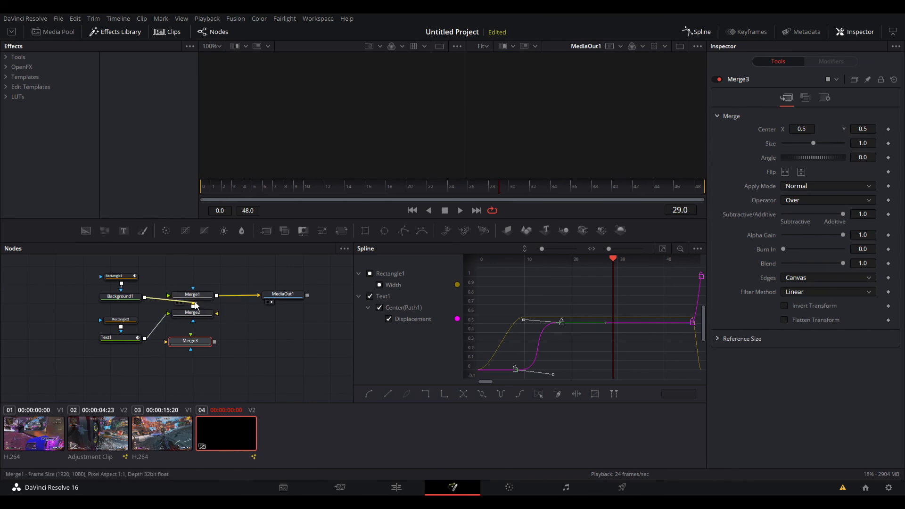
click(193, 304)
drag(217, 313, 192, 291)
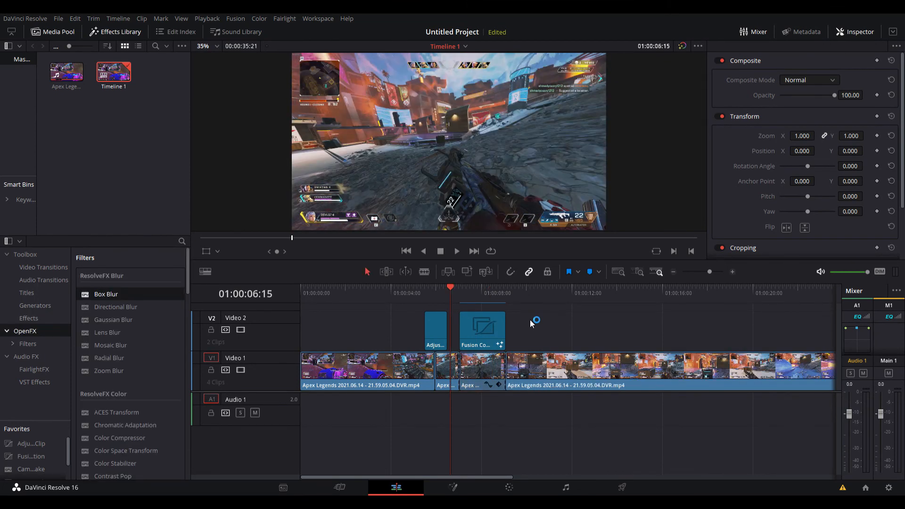
- Play the edit timeline to preview the finished "beans" title over the blurred gameplay clip
key(space)
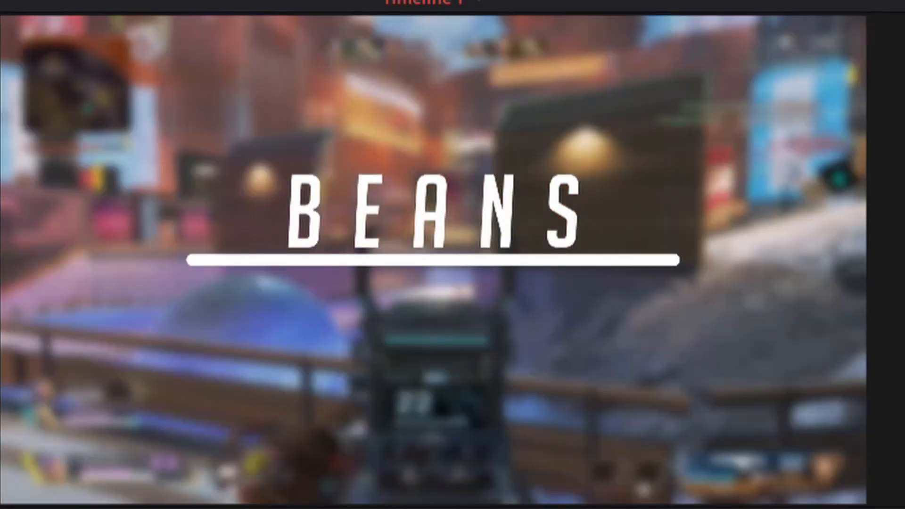